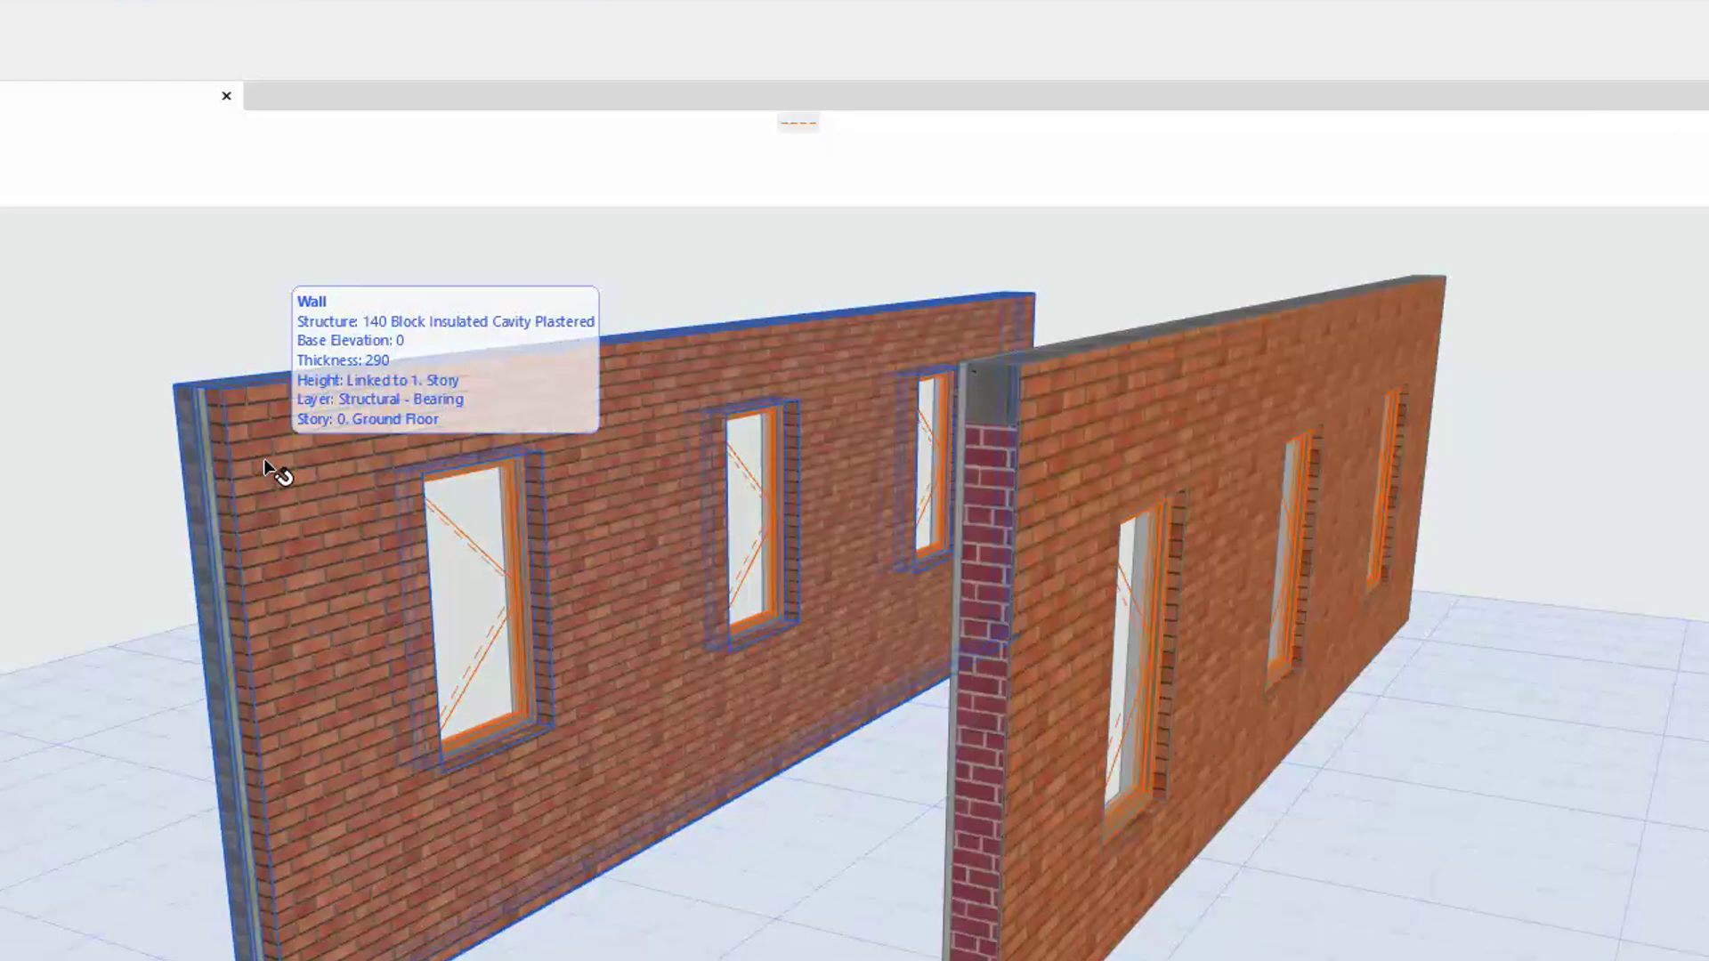
# - Check which composite the left wall uses in the Info Box Structure list
pyautogui.click(527, 385)
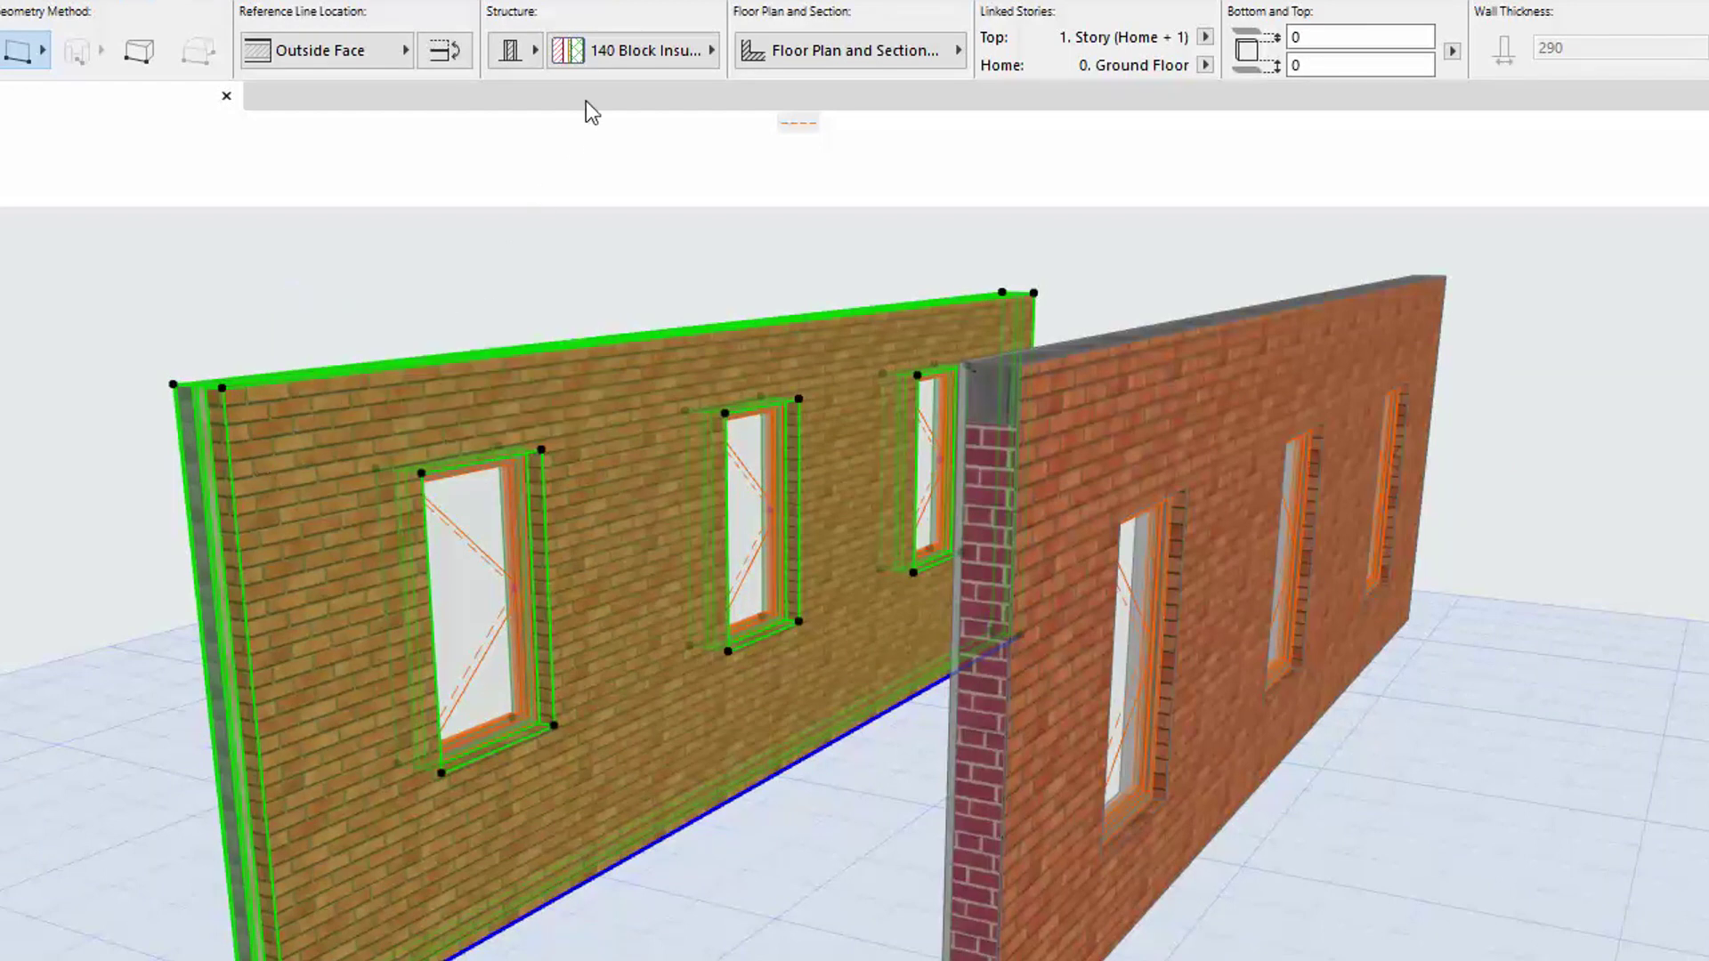
pyautogui.click(616, 56)
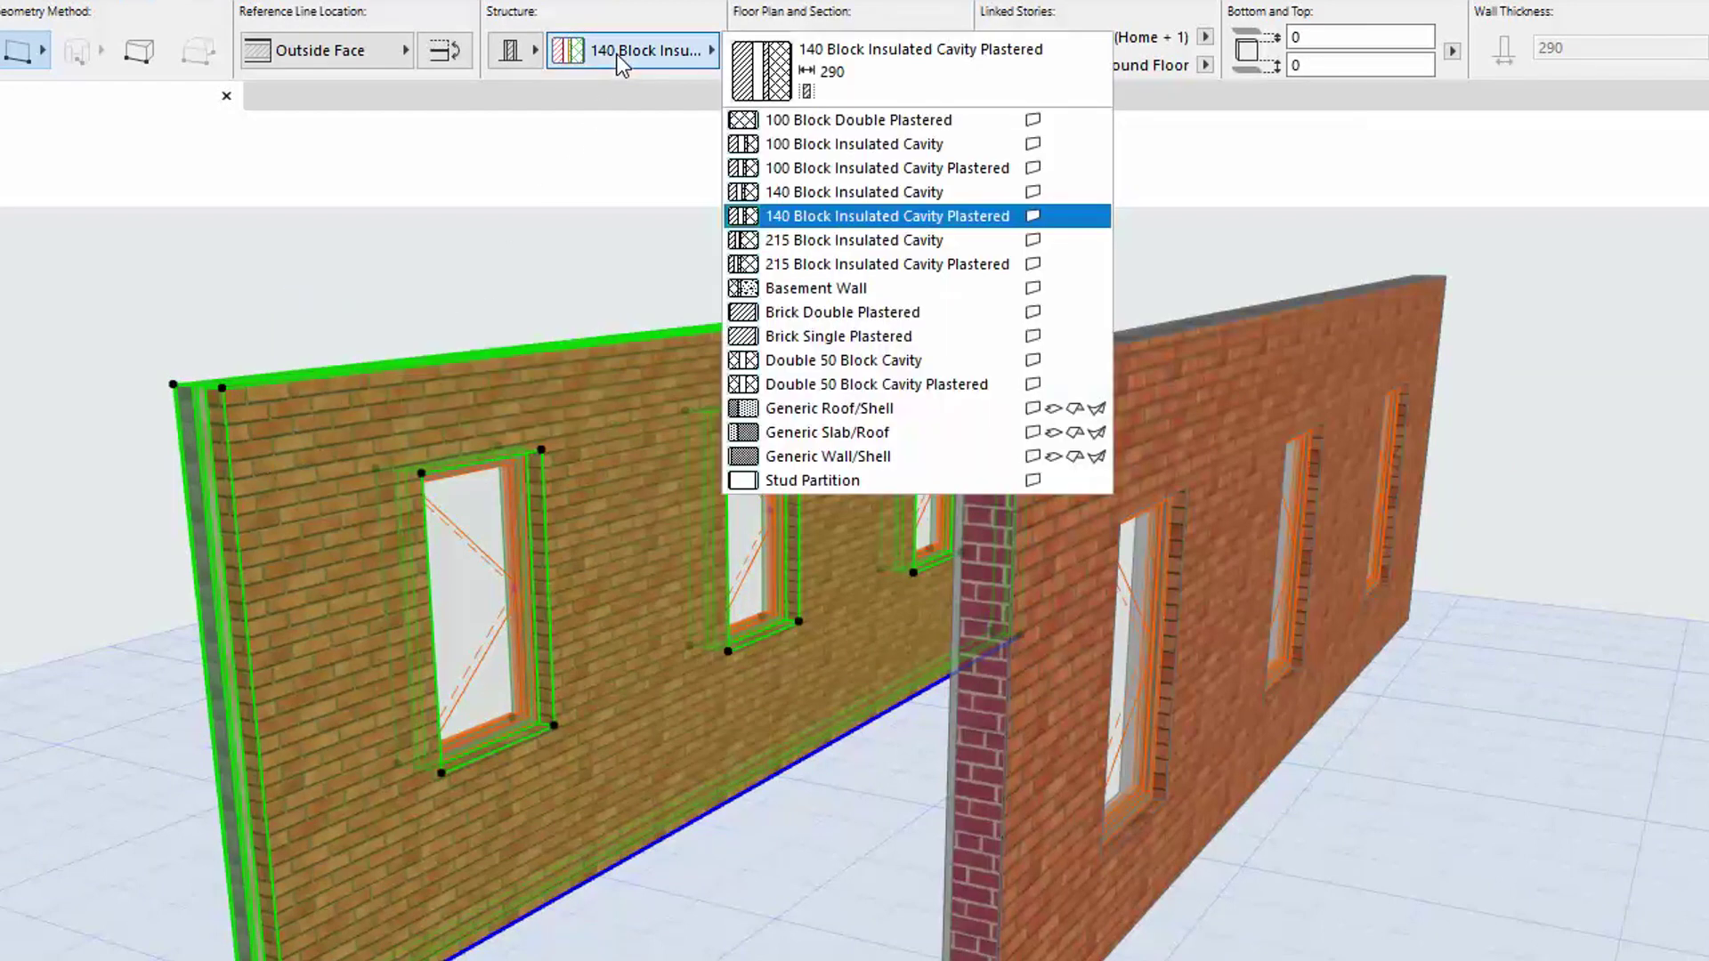
pyautogui.click(617, 57)
# - Check which complex profile the right wall uses, then deselect it and go to the file commands
pyautogui.click(1064, 459)
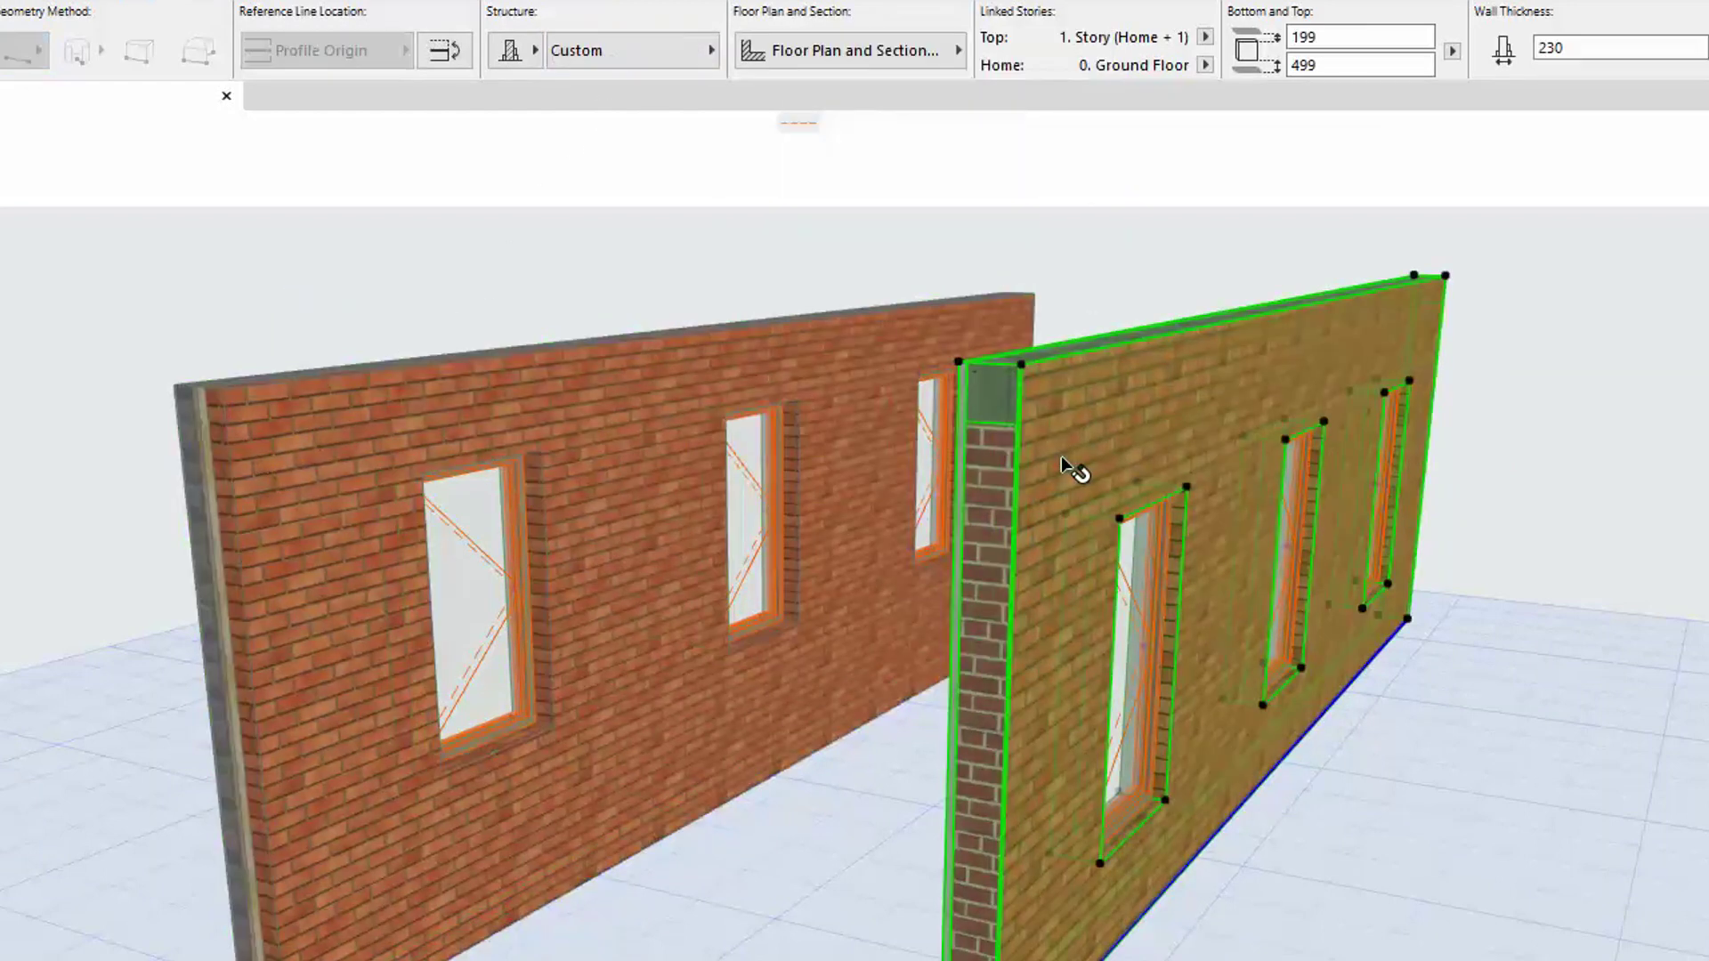
pyautogui.click(578, 49)
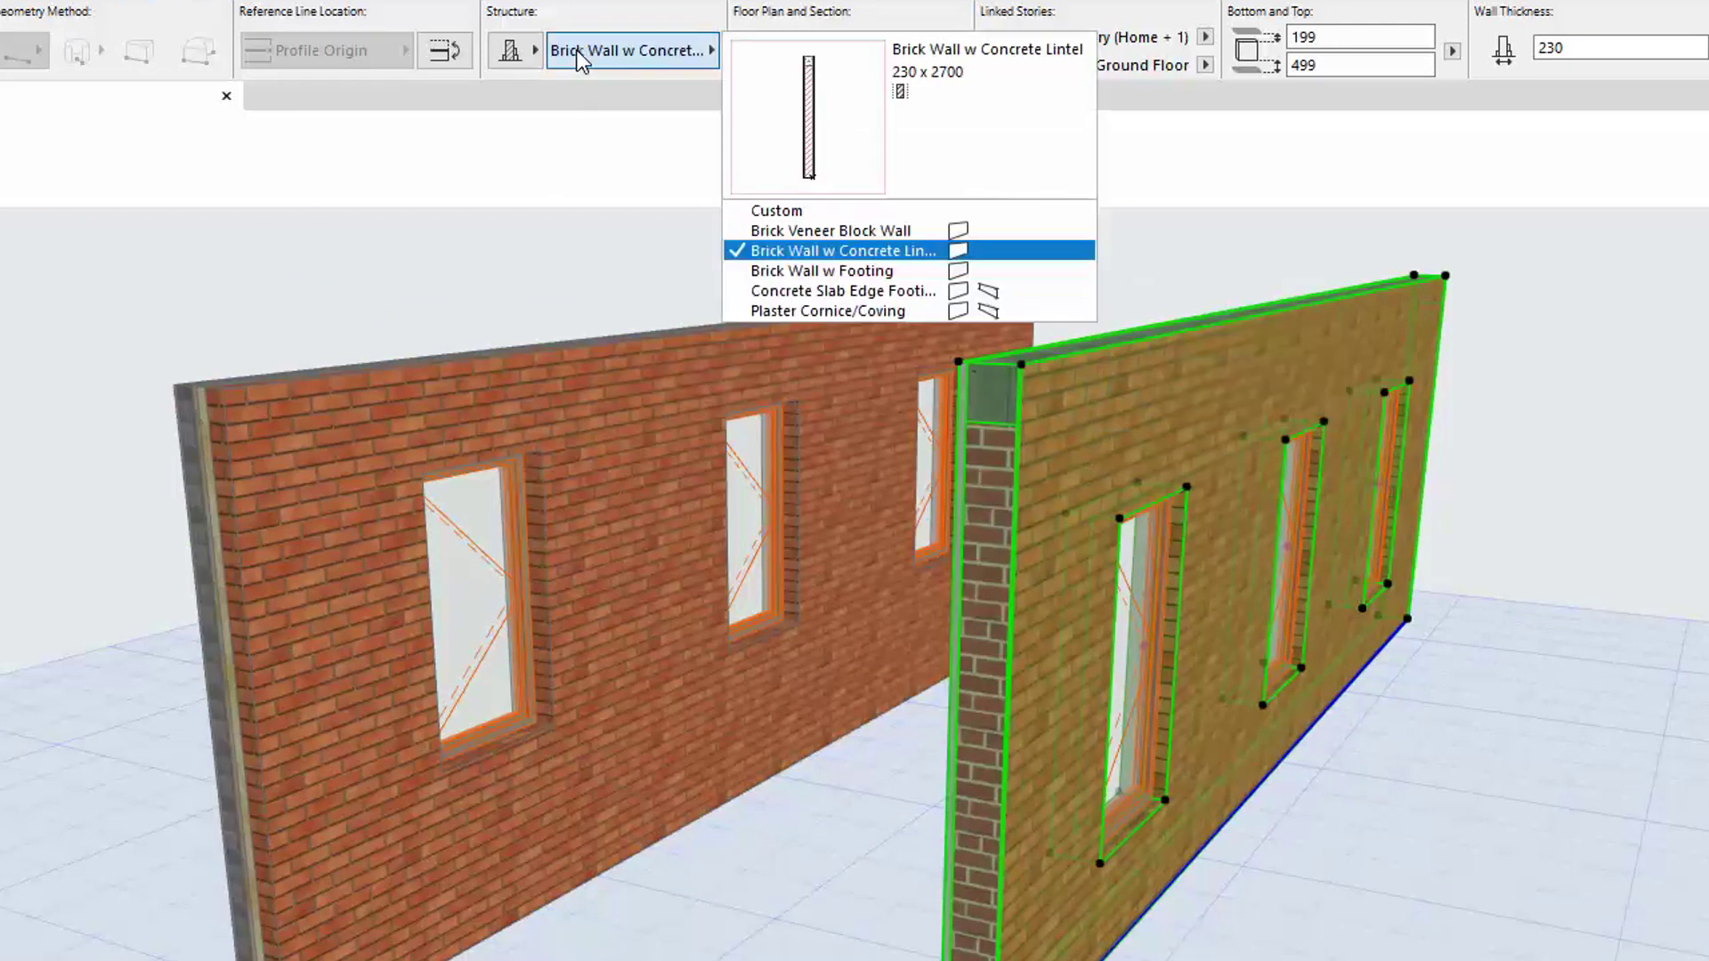
pyautogui.click(578, 56)
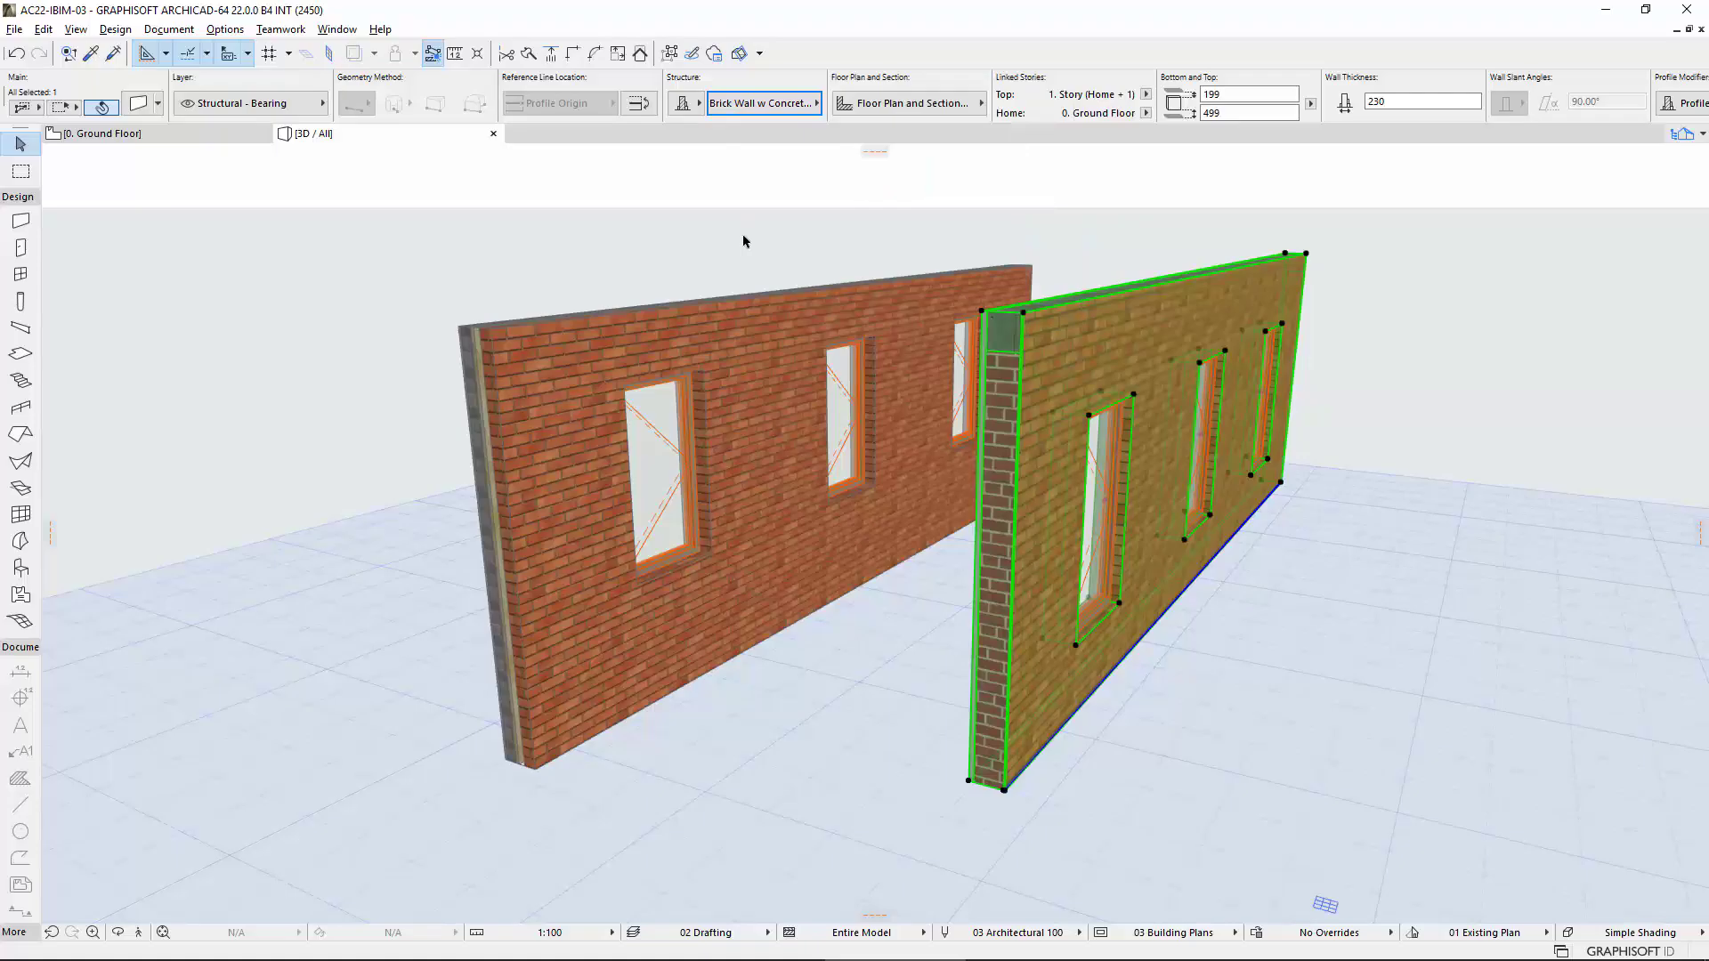
pyautogui.press('Escape')
pyautogui.click(15, 29)
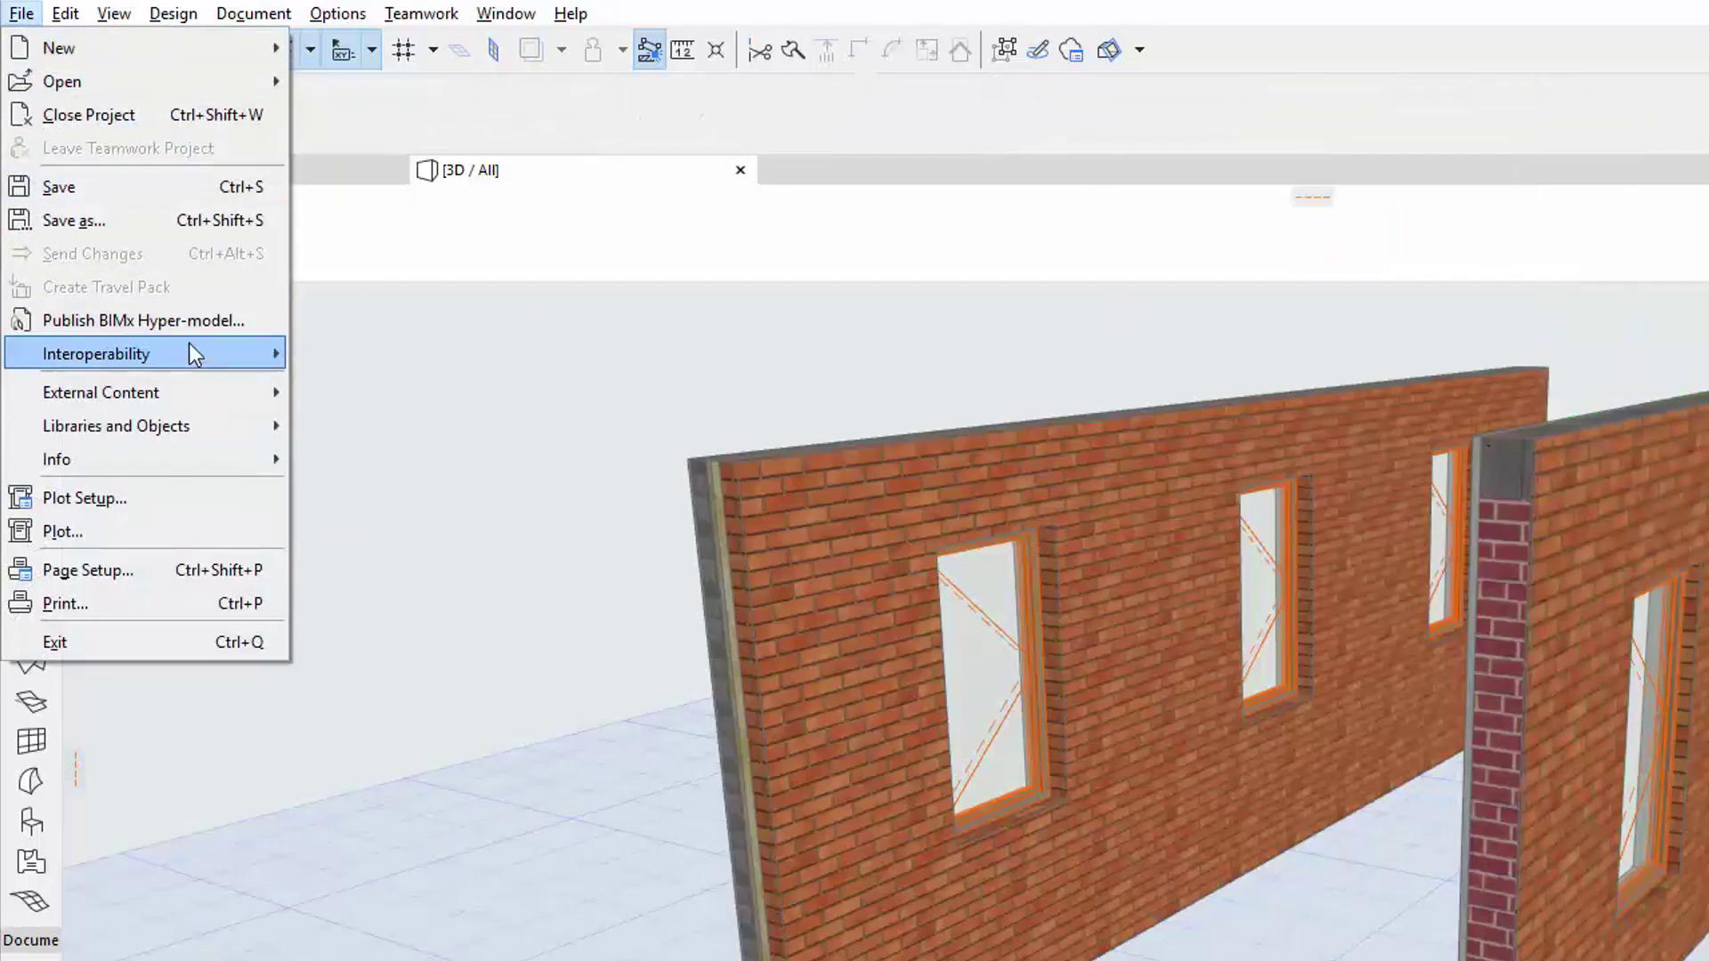
pyautogui.moveTo(97, 355)
pyautogui.moveTo(336, 392)
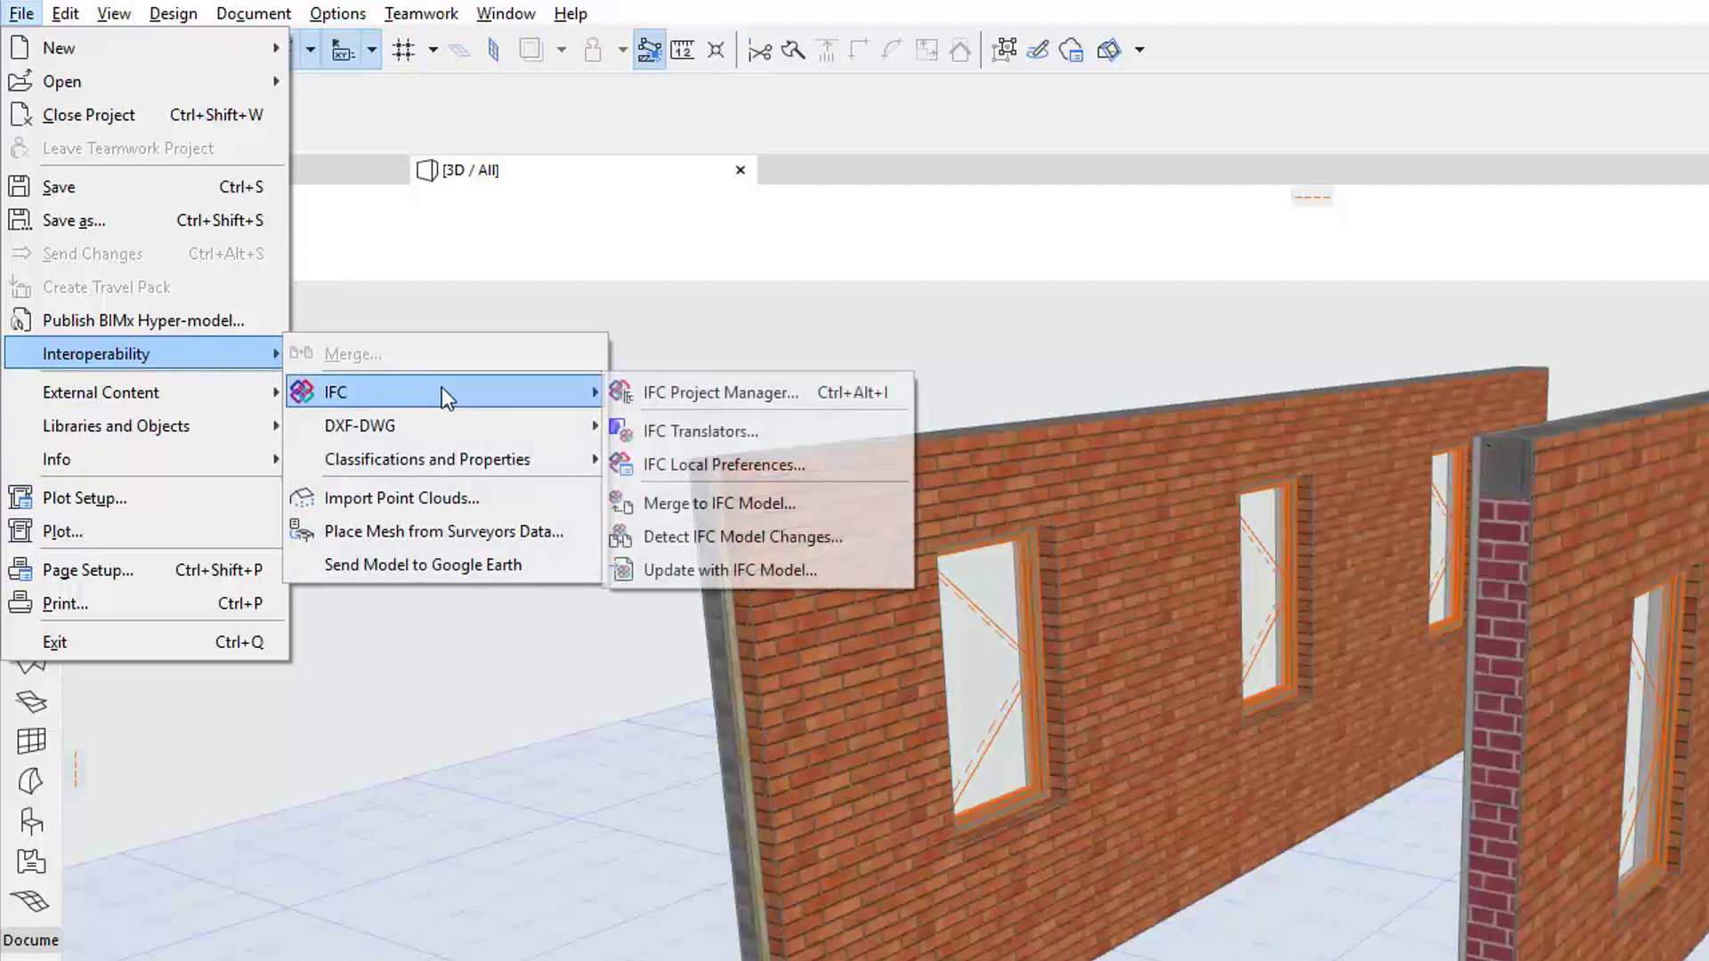
# - Open IFC Translators with the AECOsim Building Designer Export translator shown
pyautogui.click(845, 433)
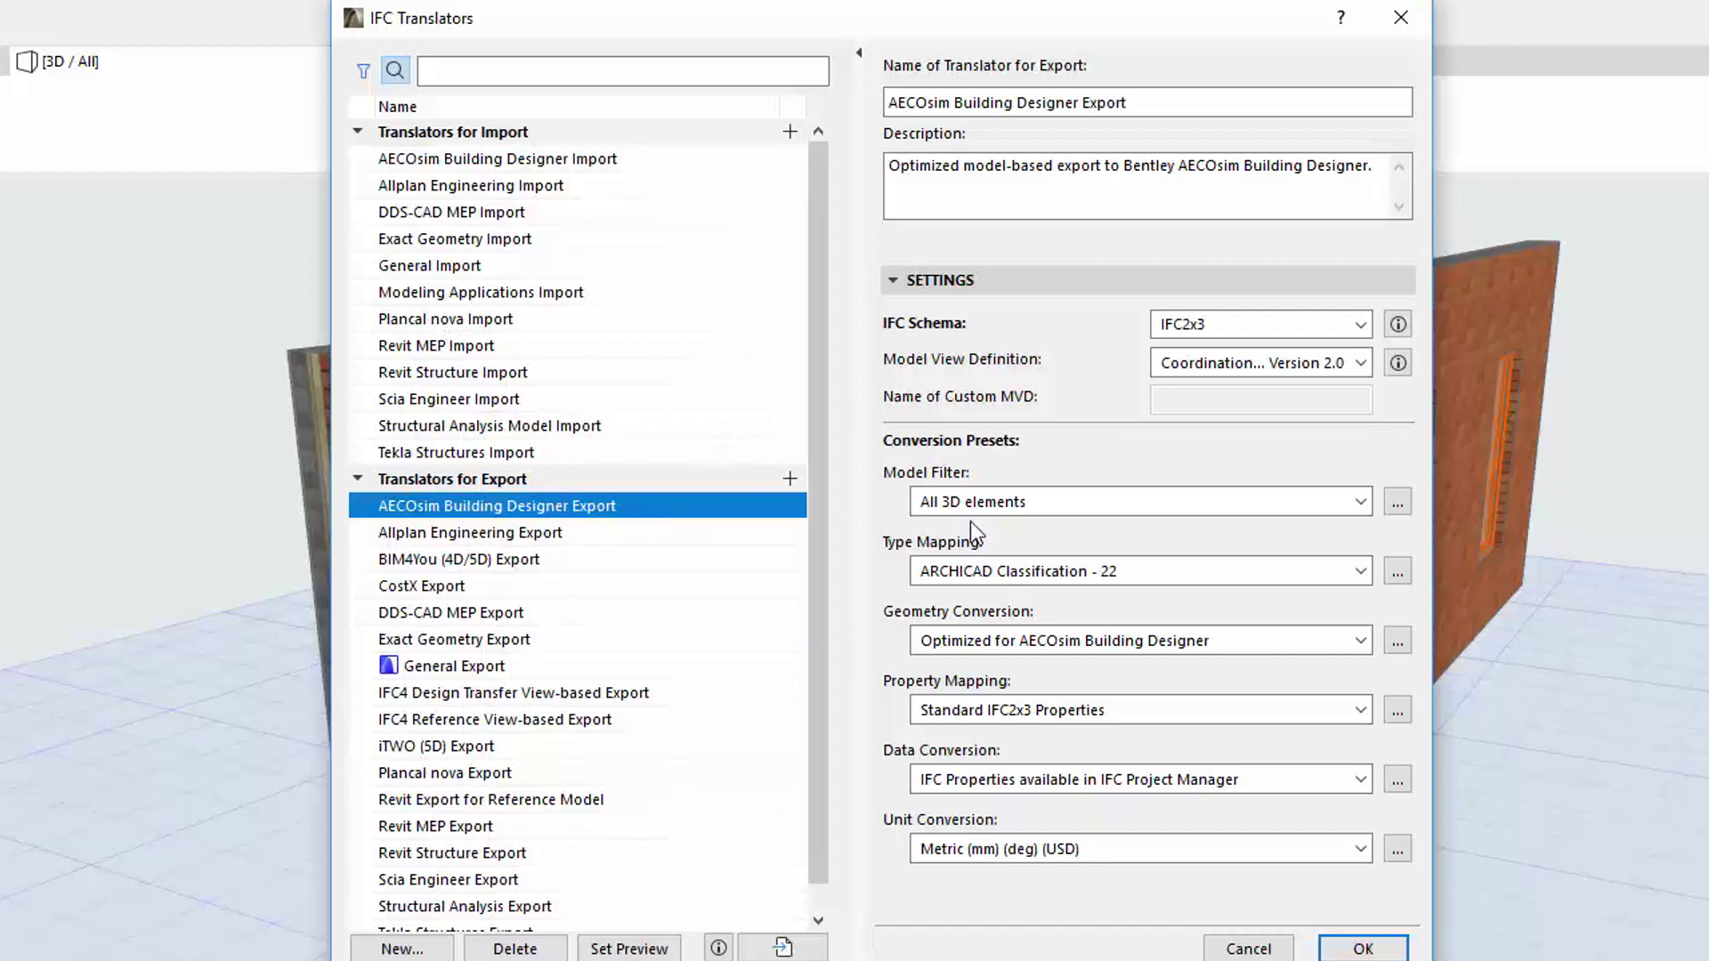
# - In Geometry Conversion, convert multi-skin geometries as complex profiles and explode composite/profile elements into parts
pyautogui.click(1396, 641)
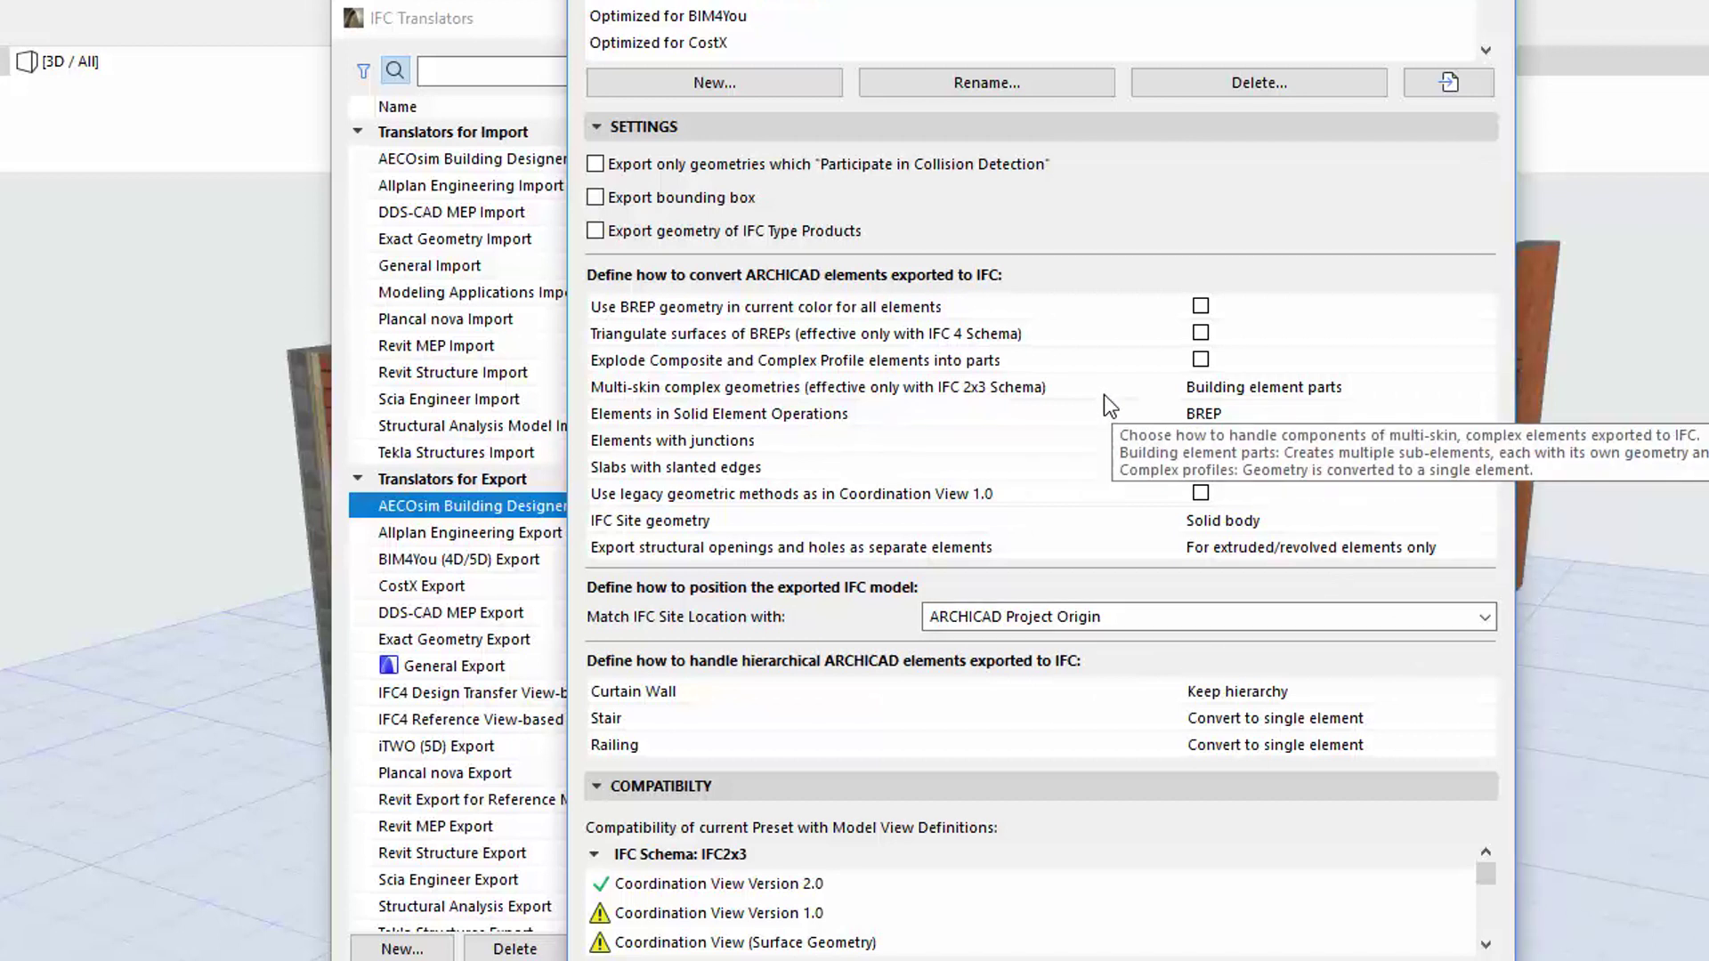
pyautogui.click(1158, 383)
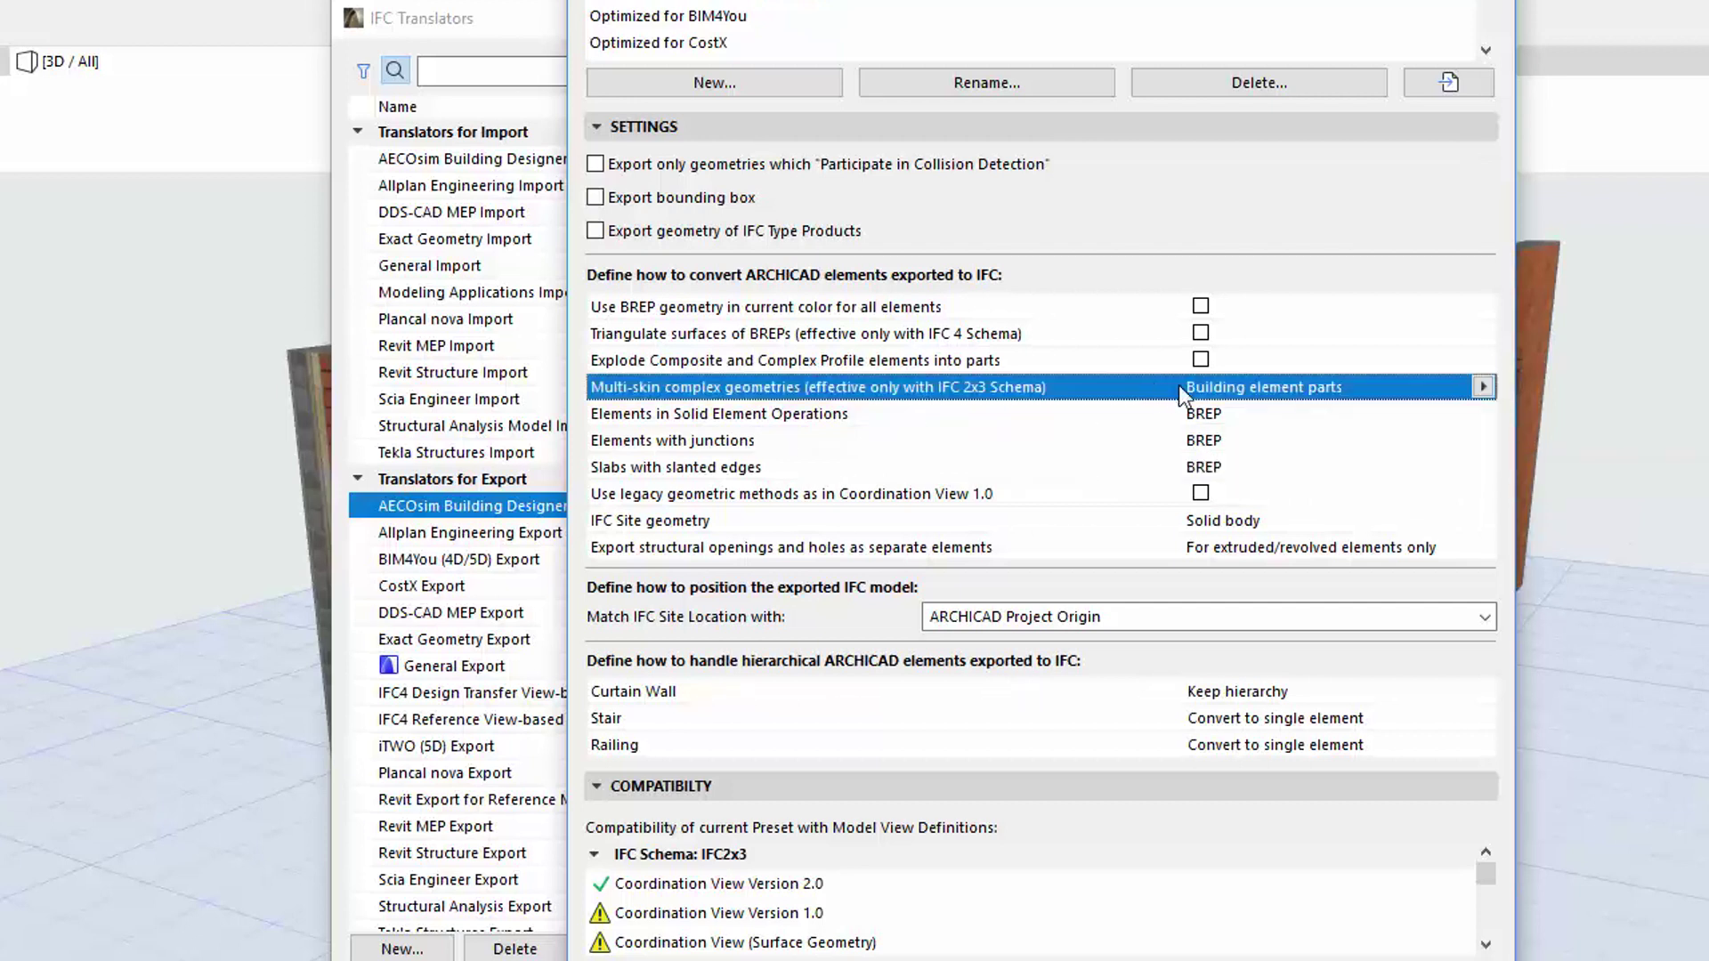
pyautogui.click(1484, 384)
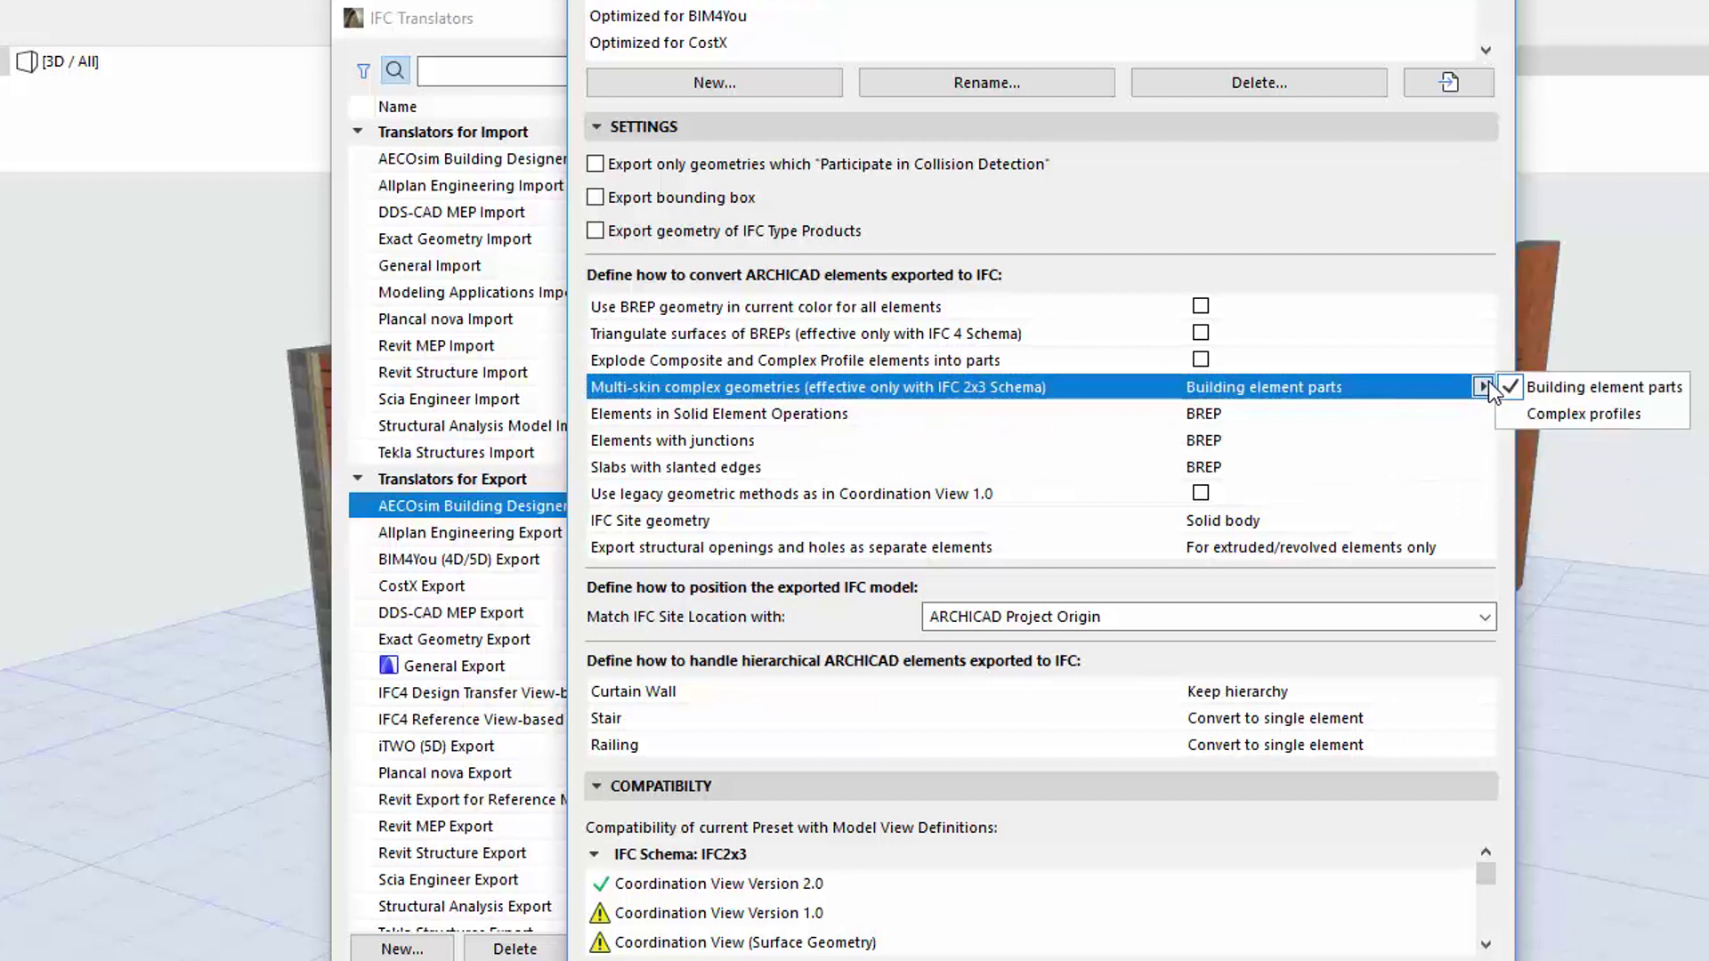
pyautogui.click(1574, 410)
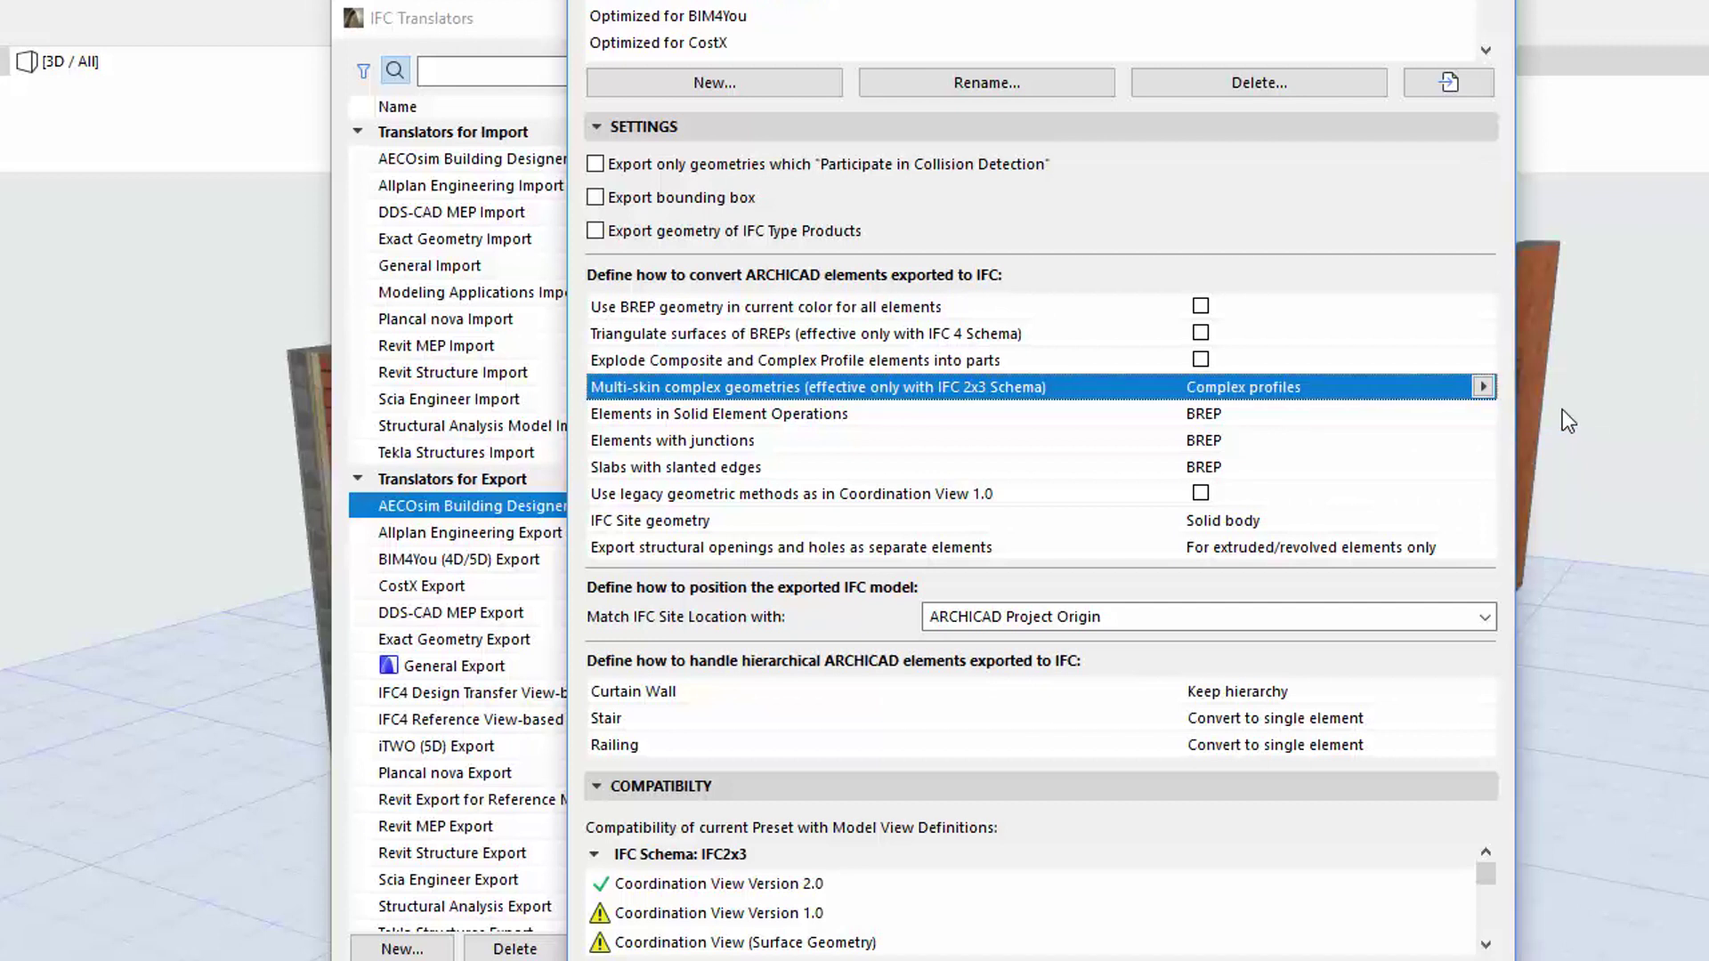
pyautogui.click(1201, 360)
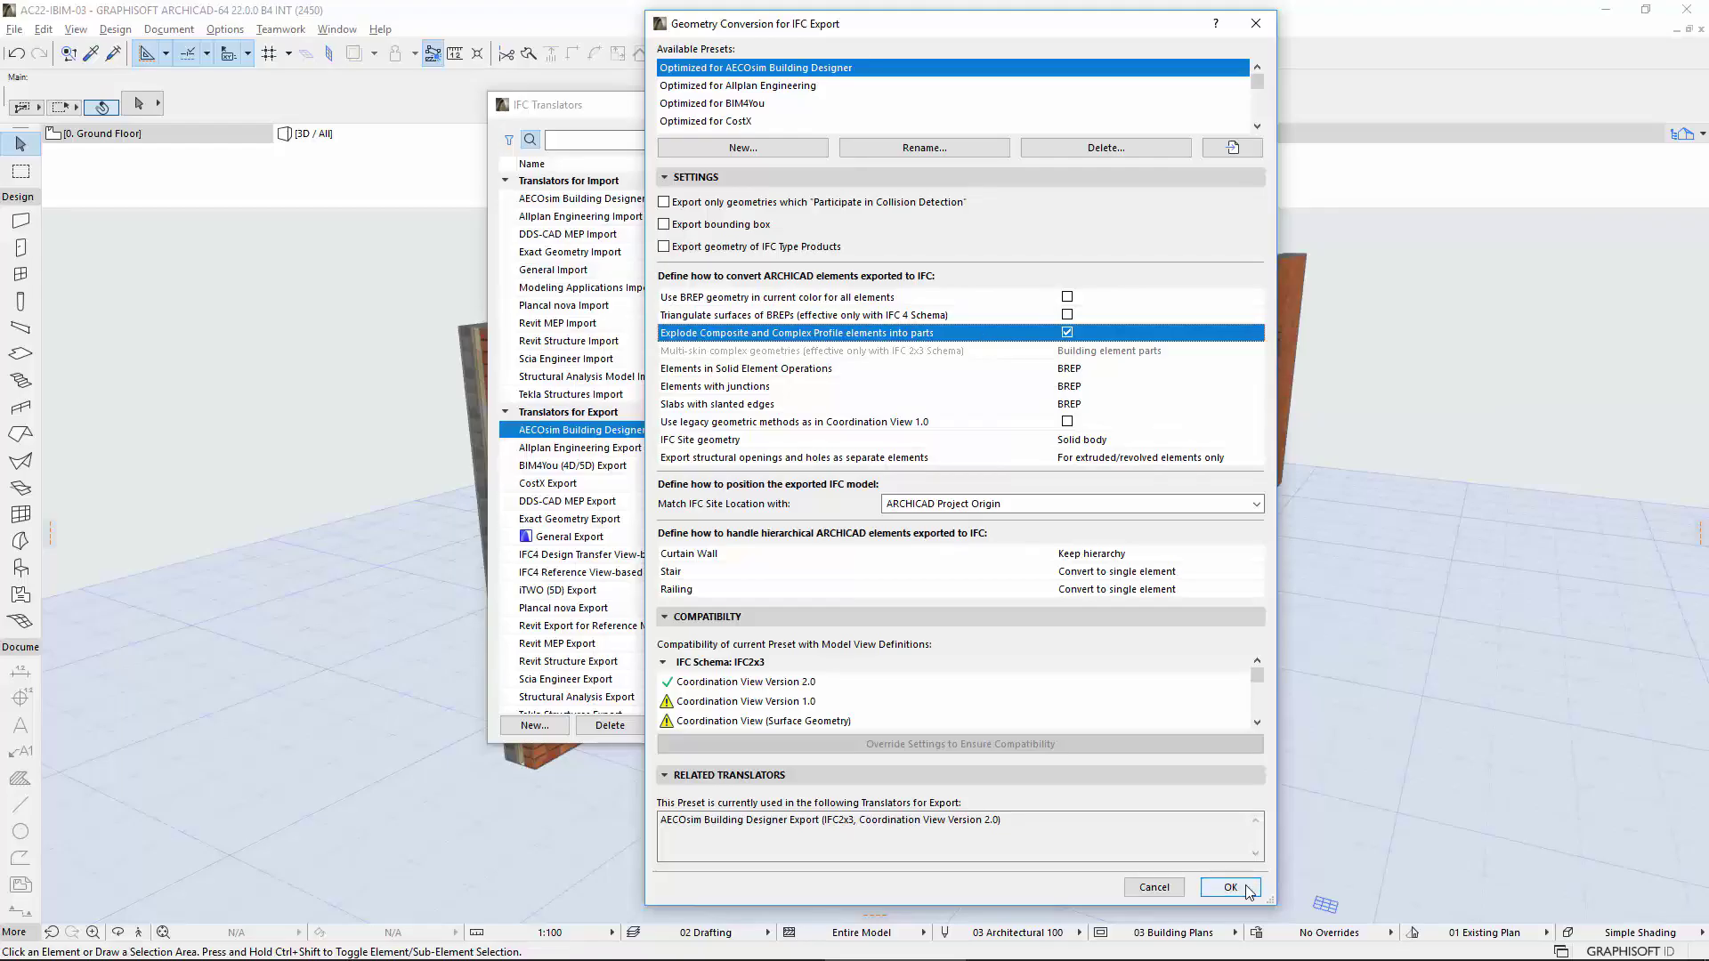
# - Confirm the geometry conversion and translator settings and start Save As
pyautogui.click(1246, 890)
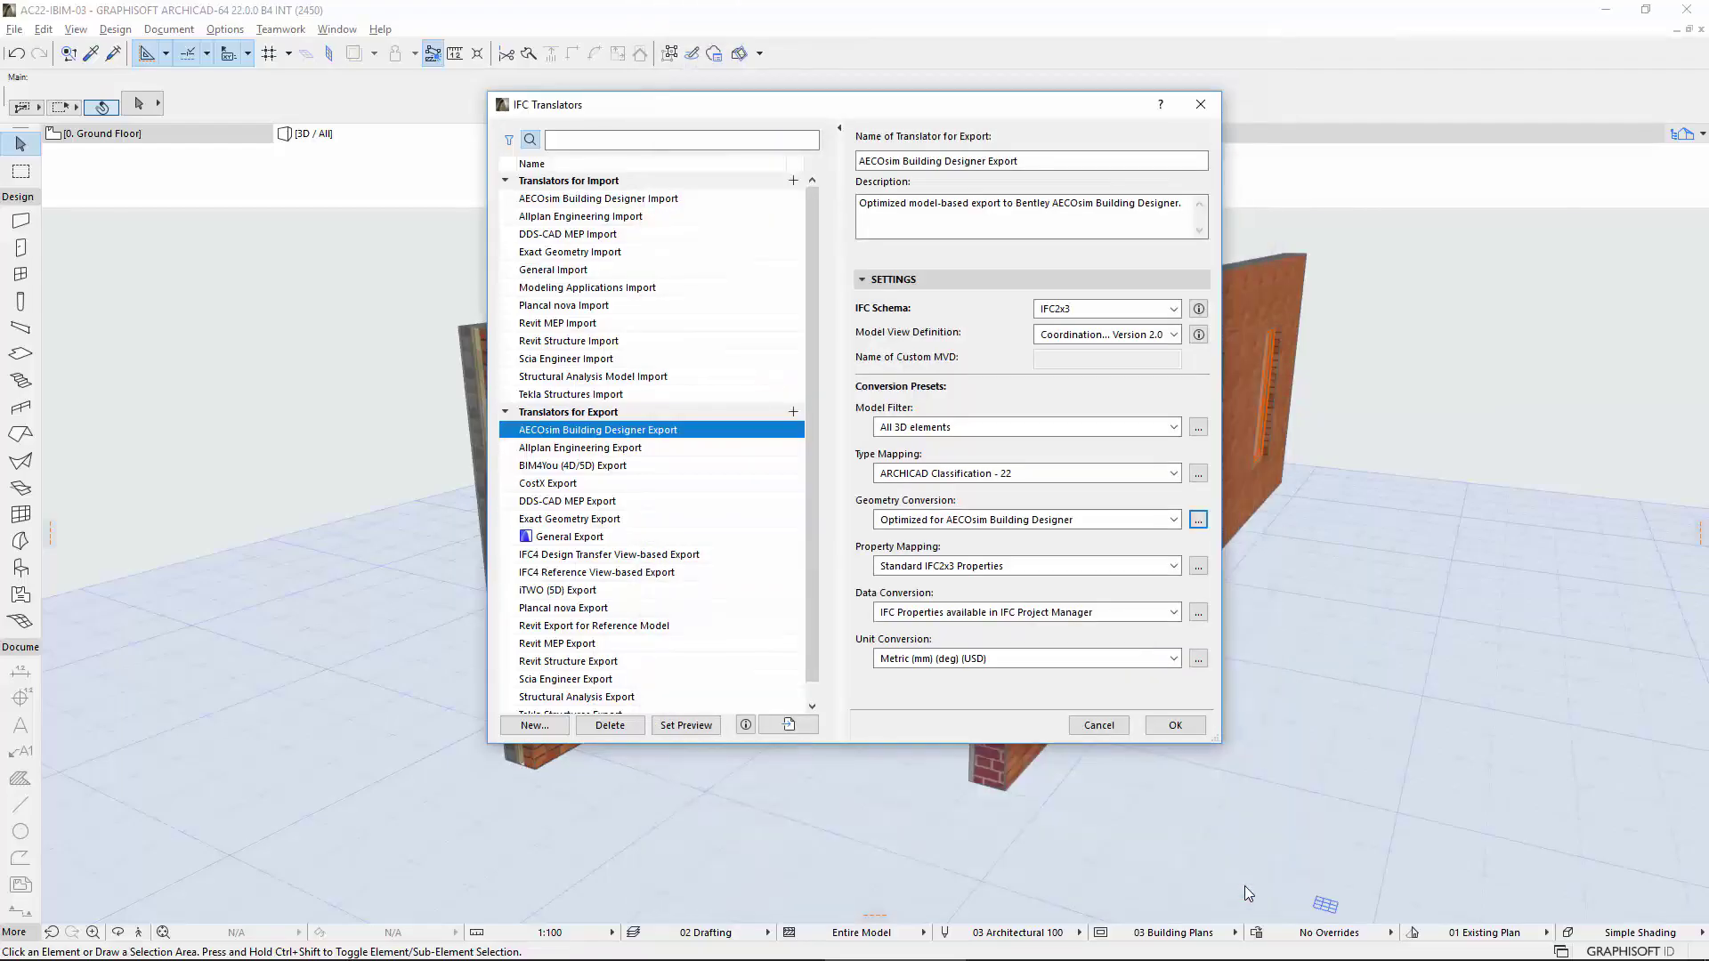
pyautogui.click(1176, 725)
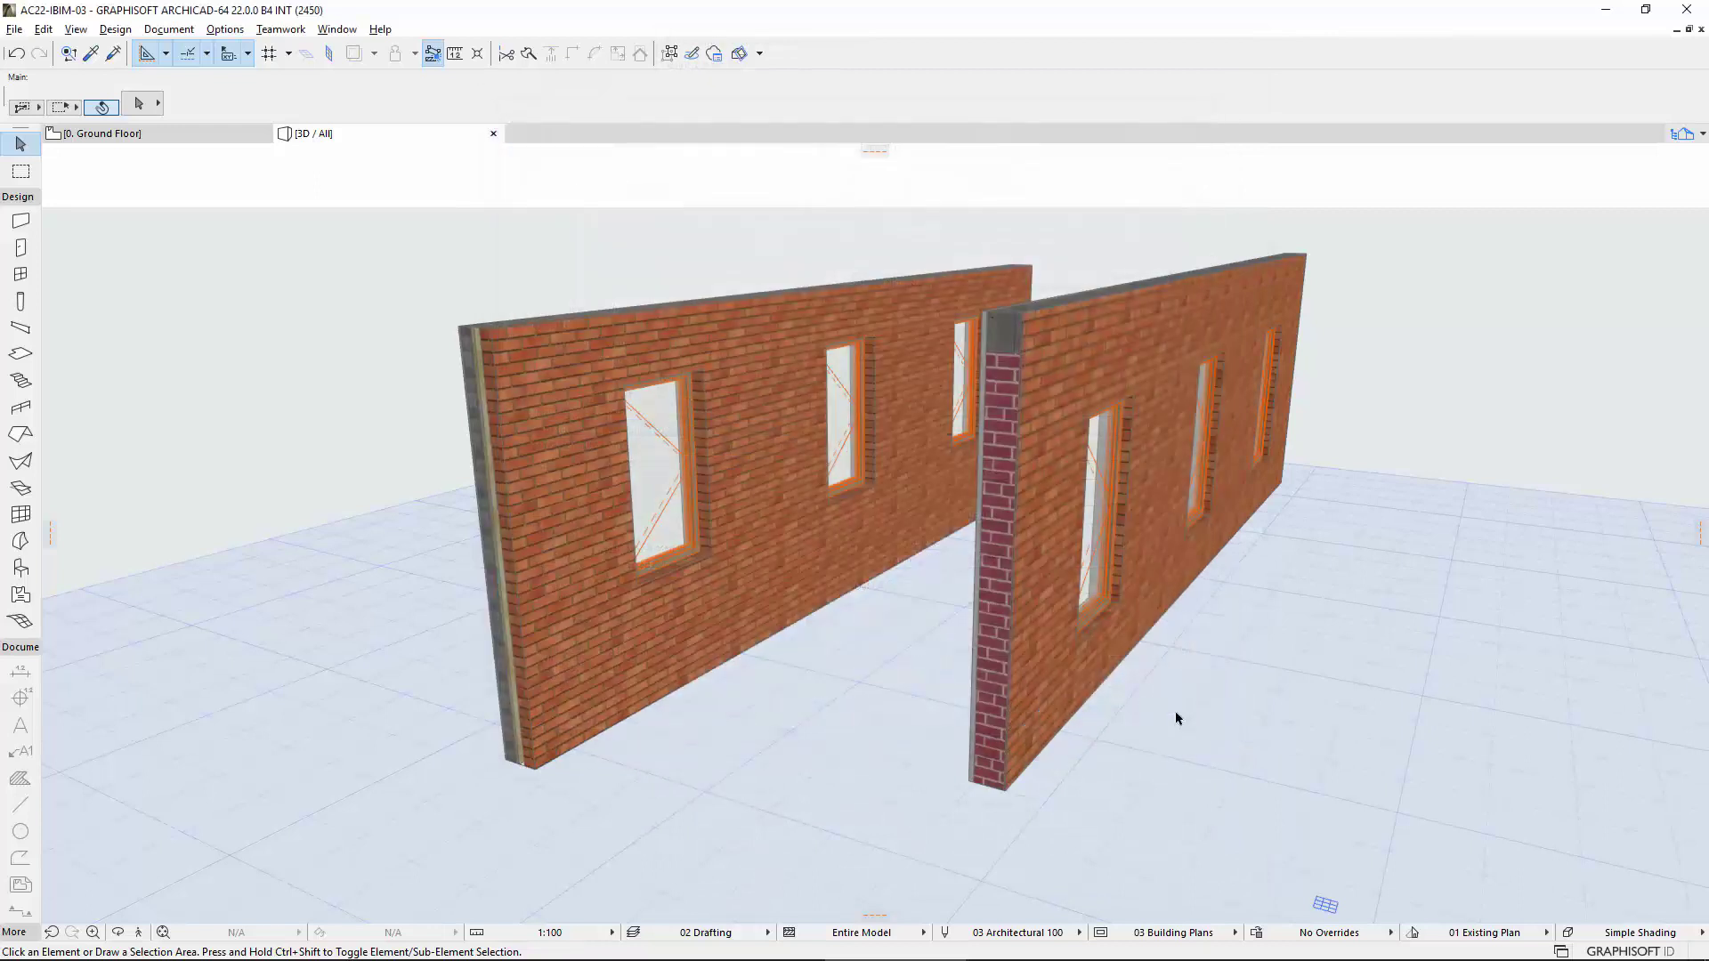
pyautogui.click(13, 27)
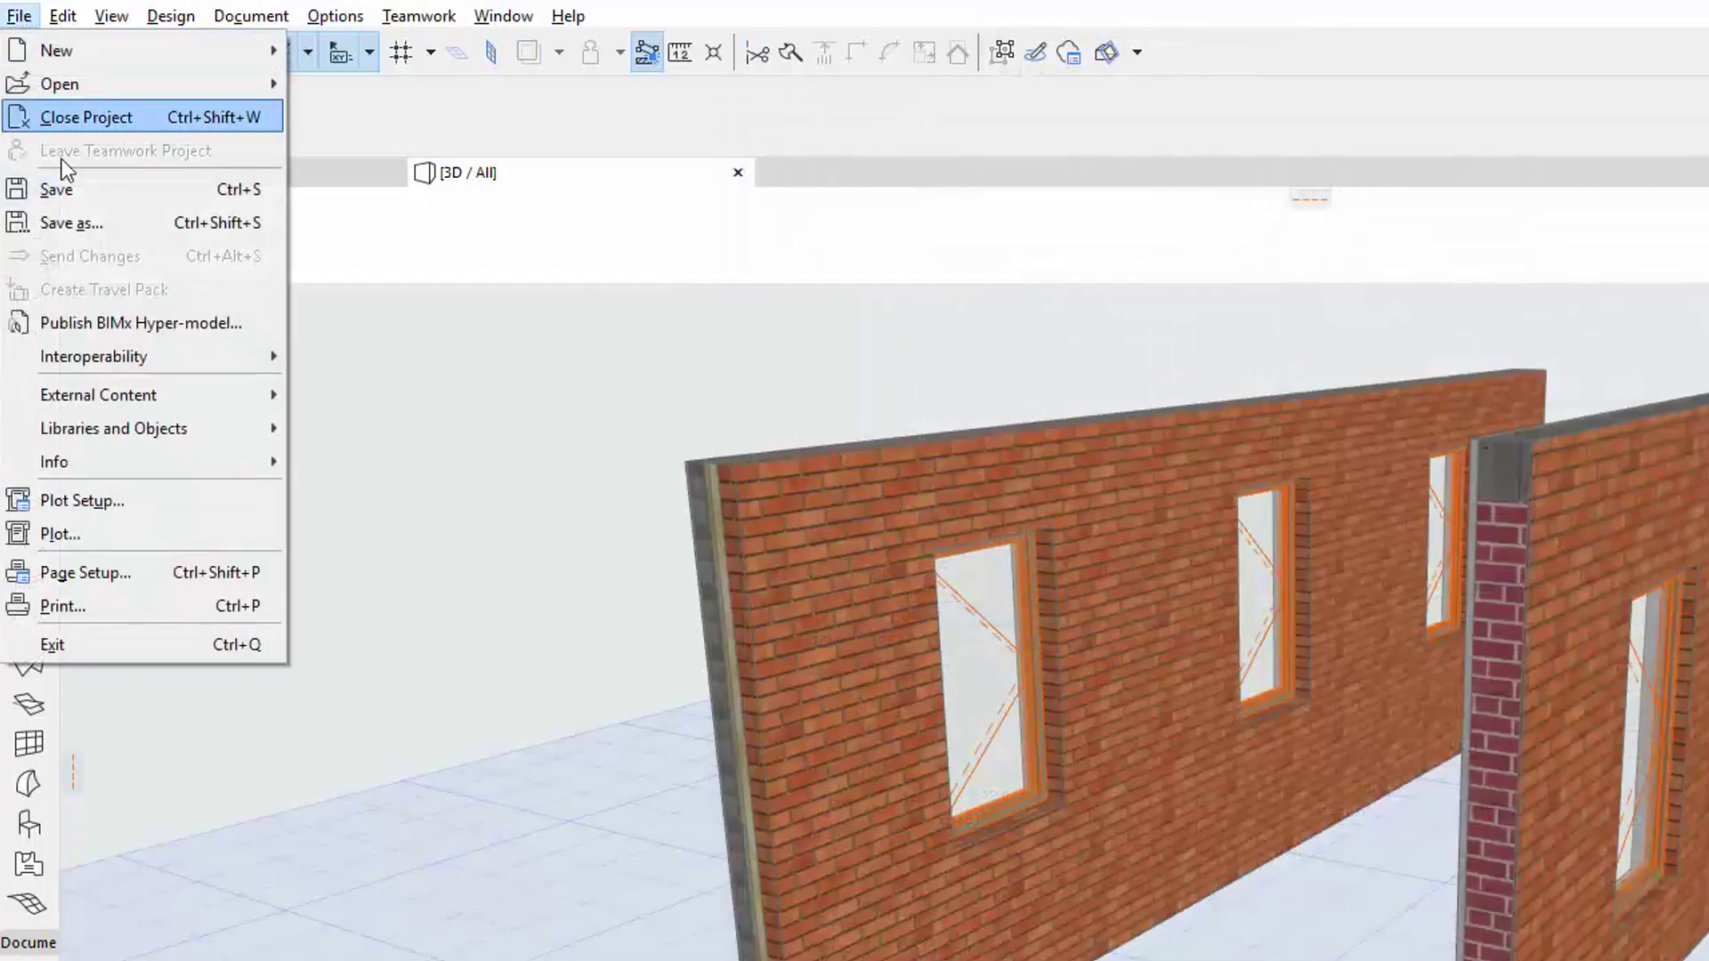
pyautogui.click(114, 223)
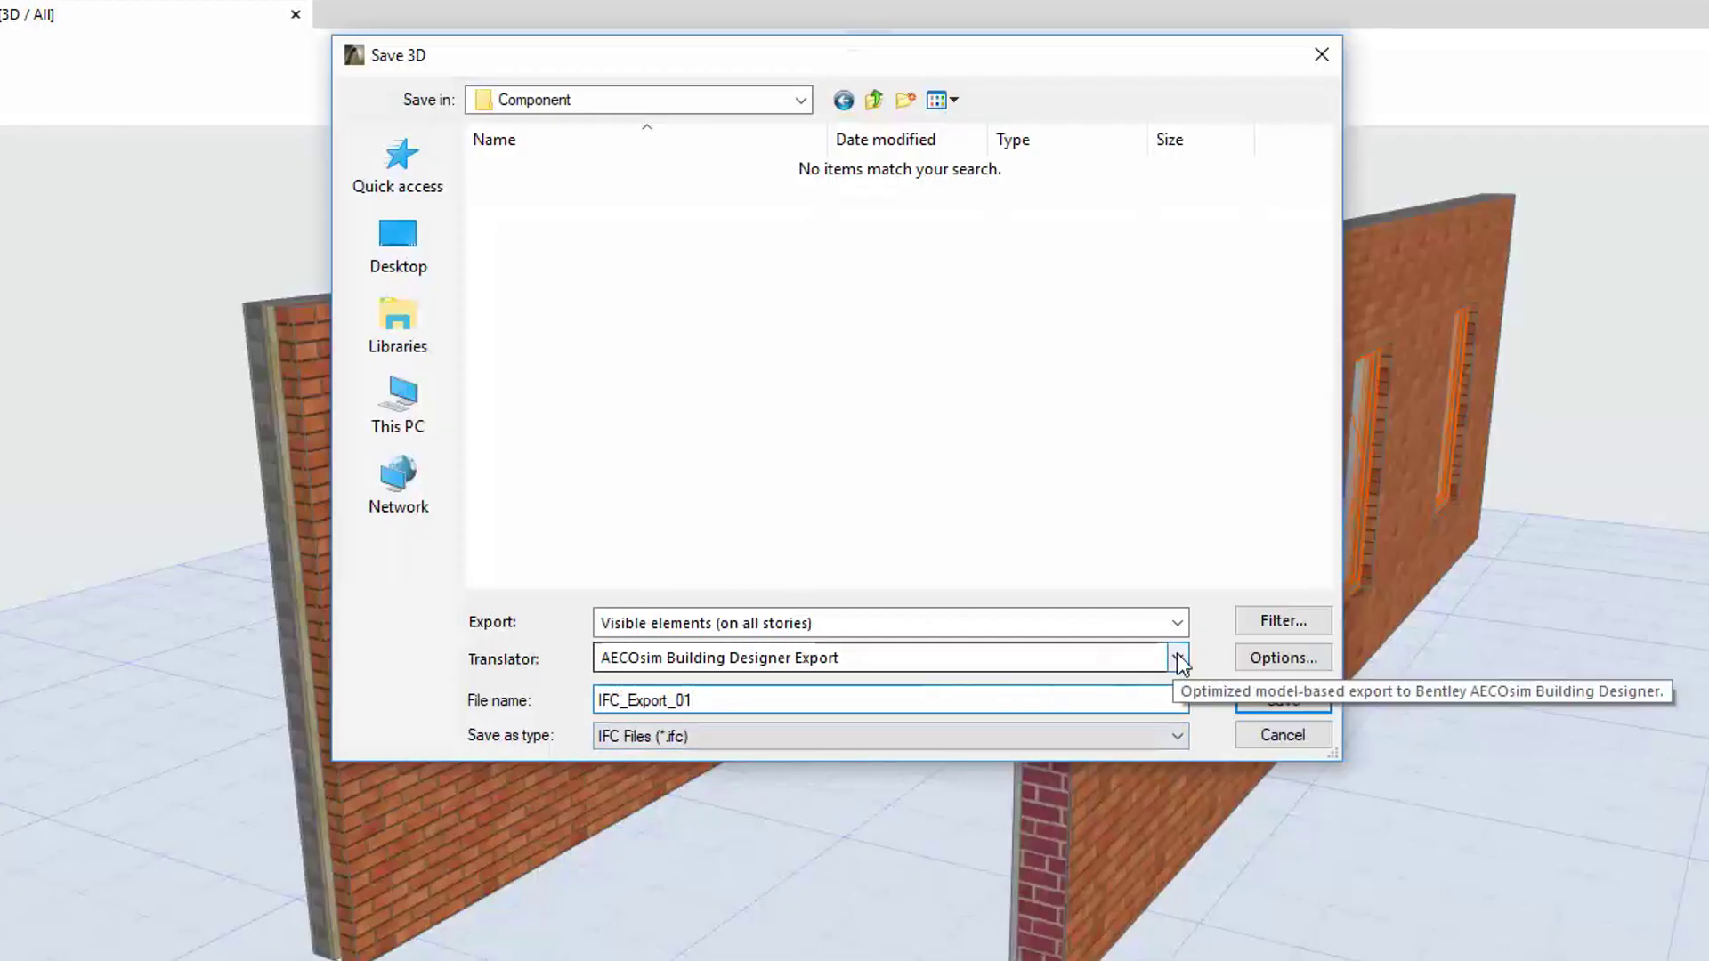
# - Save the model as IFC_Export_01.ifc keeping the AECOsim Building Designer Export translator
pyautogui.click(1179, 658)
pyautogui.click(1178, 653)
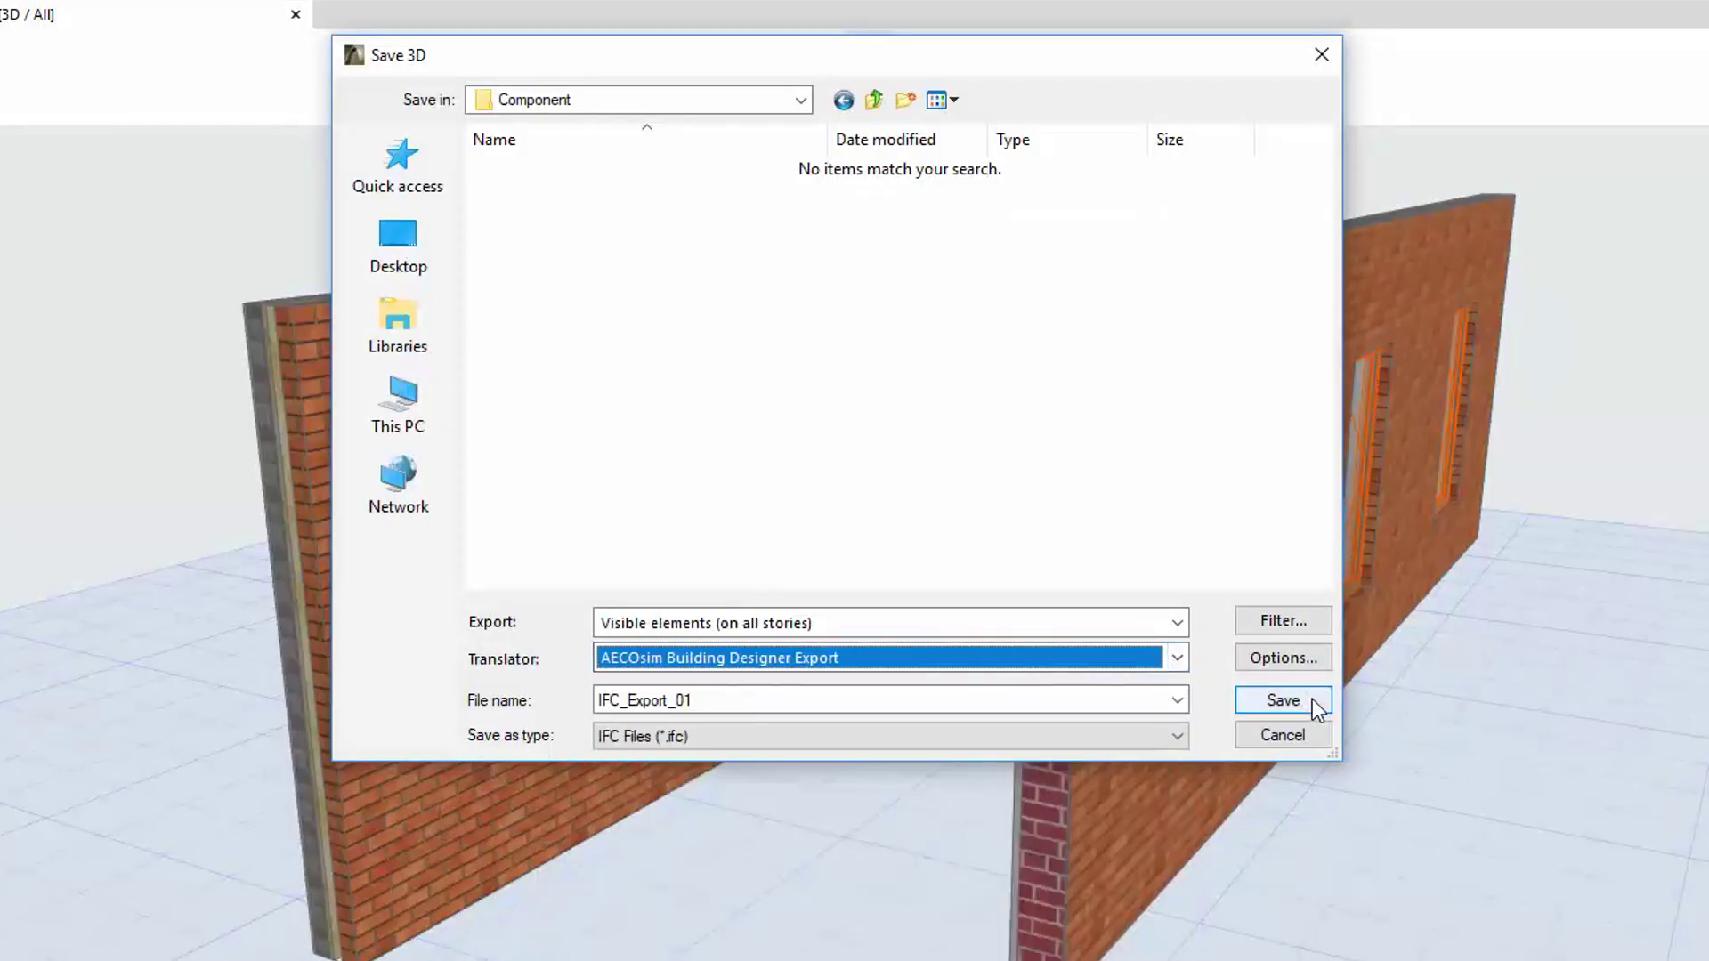
pyautogui.click(1281, 700)
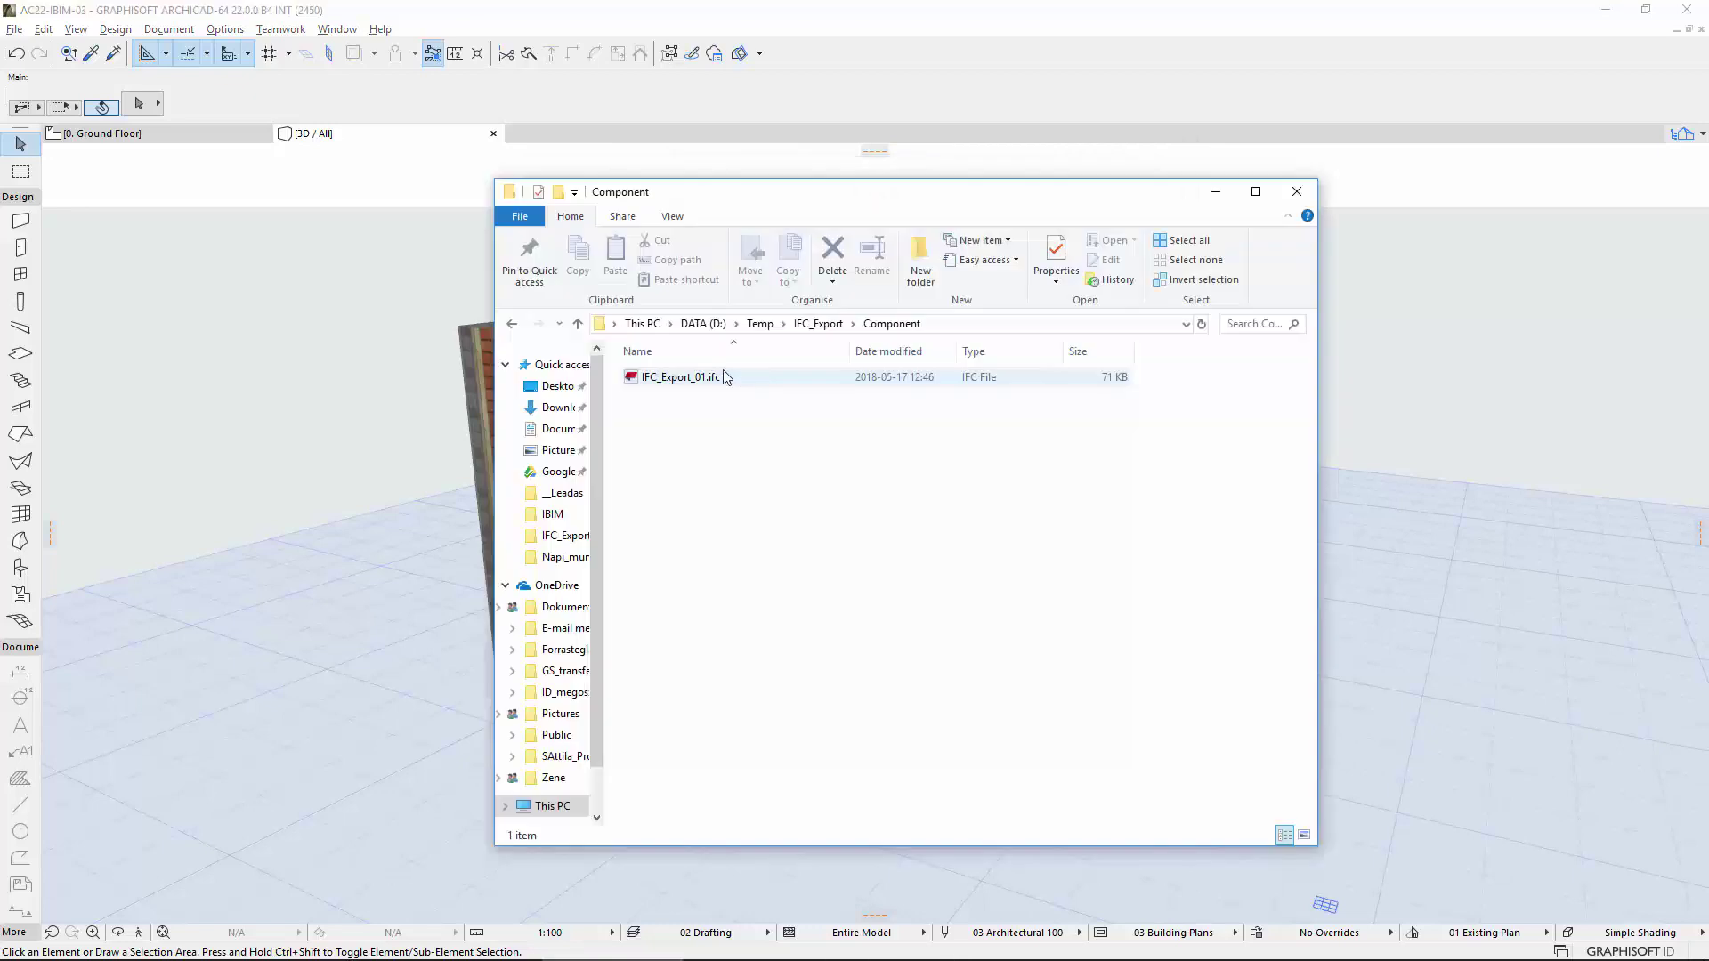
# - Open IFC_Export_01.ifc in Tekla BIMsight and show the properties of the right wall's end part
pyautogui.doubleClick(696, 378)
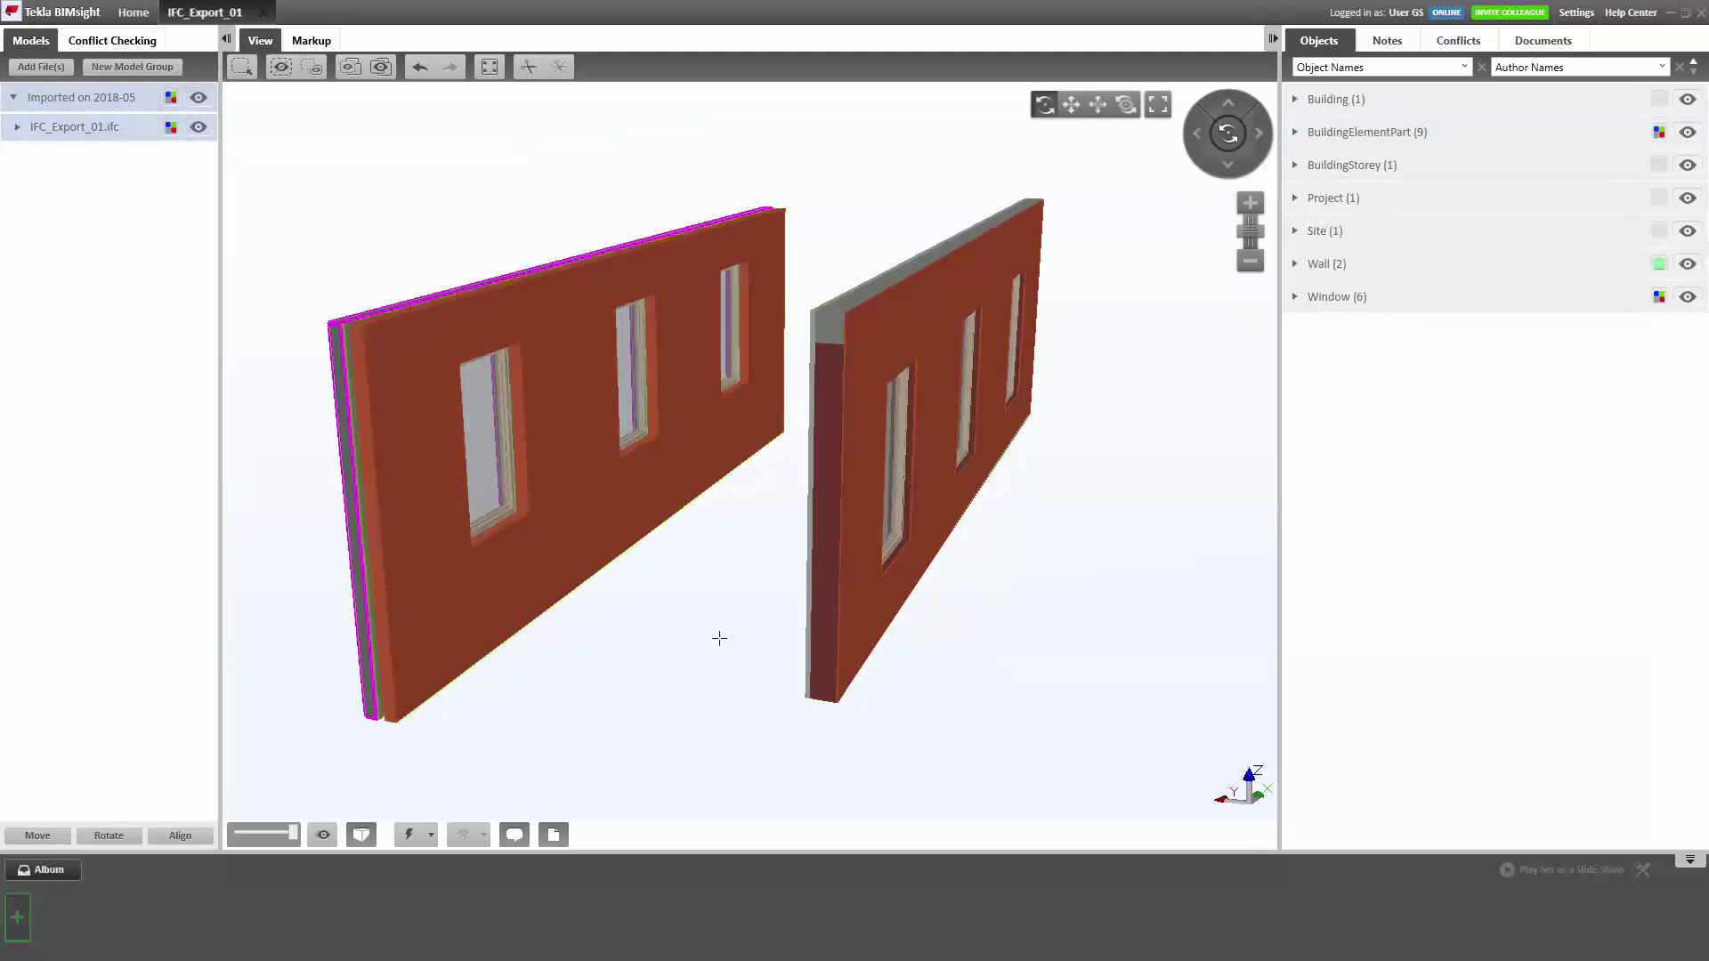
pyautogui.click(859, 641)
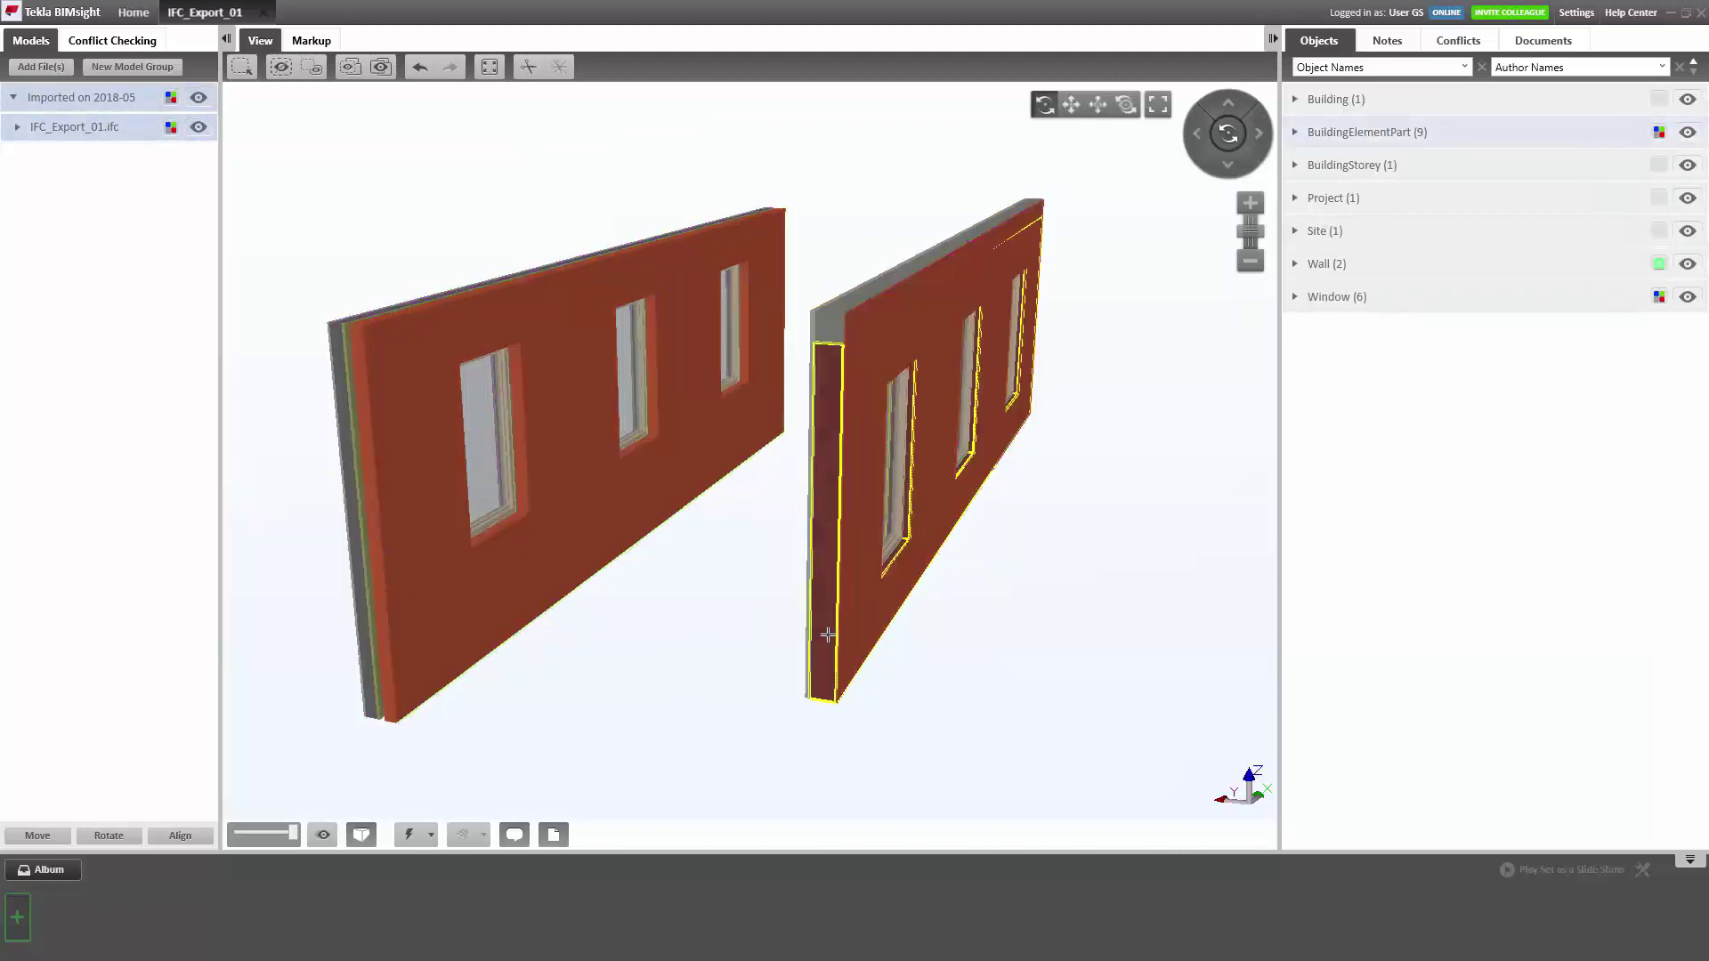
pyautogui.click(829, 329)
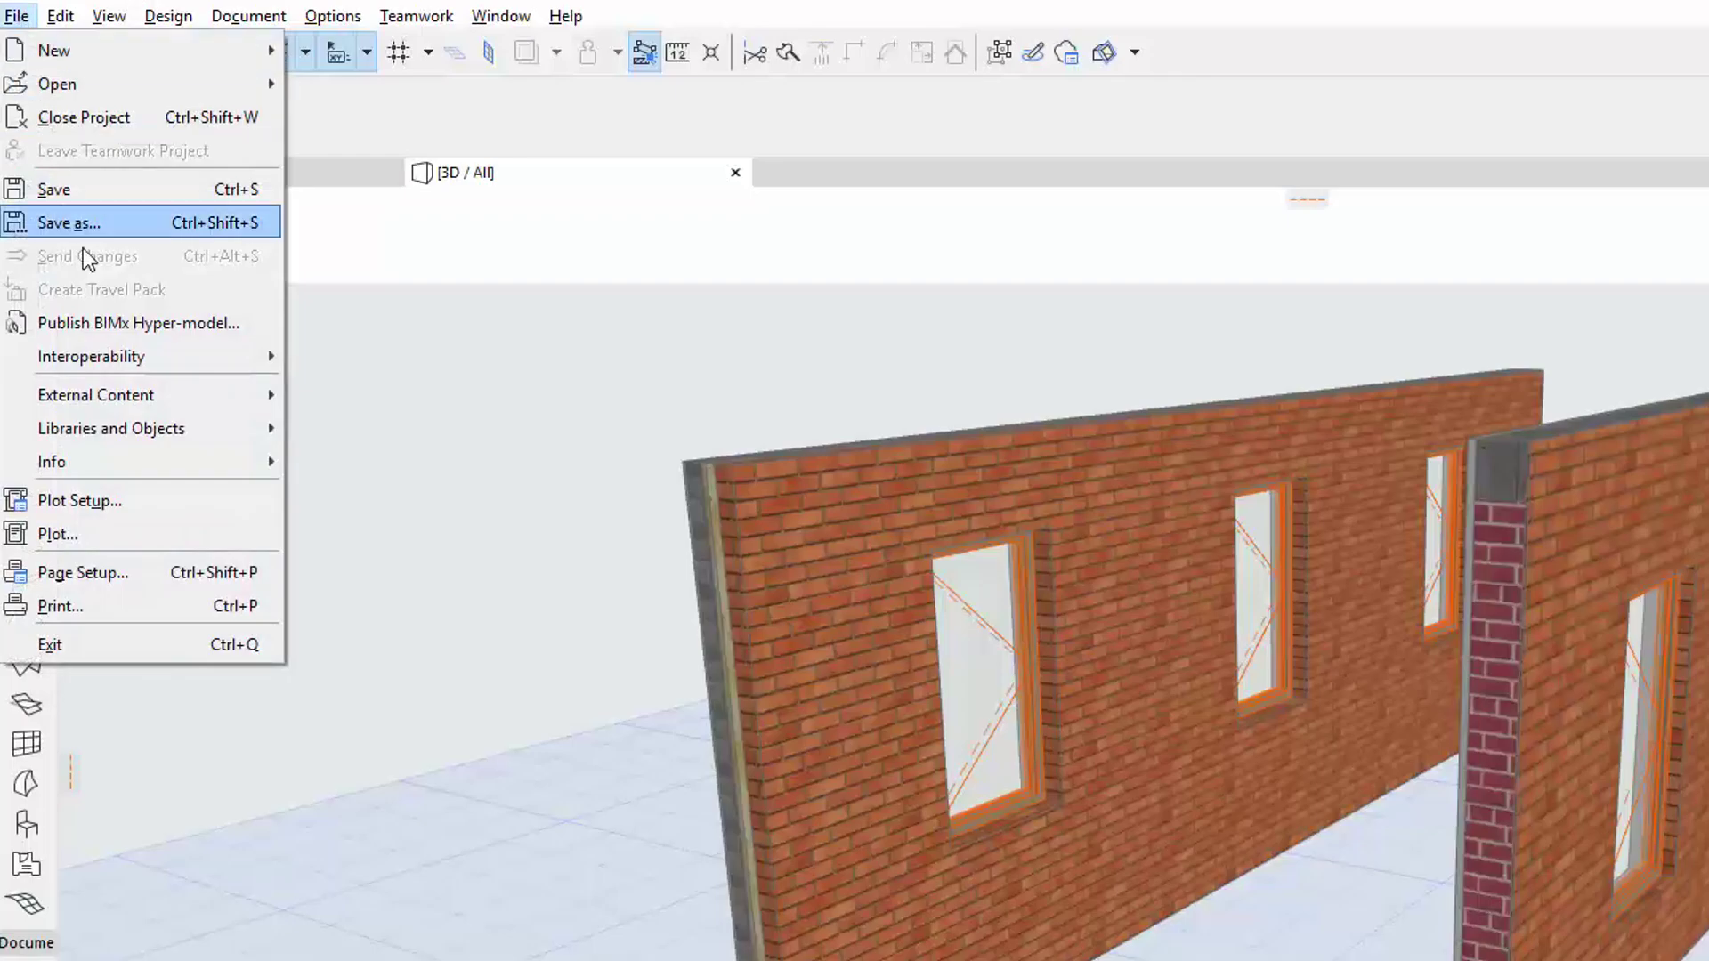
# - Open the Data Conversion preset of the AECOsim Building Designer Export translator
pyautogui.moveTo(401, 393)
pyautogui.click(828, 431)
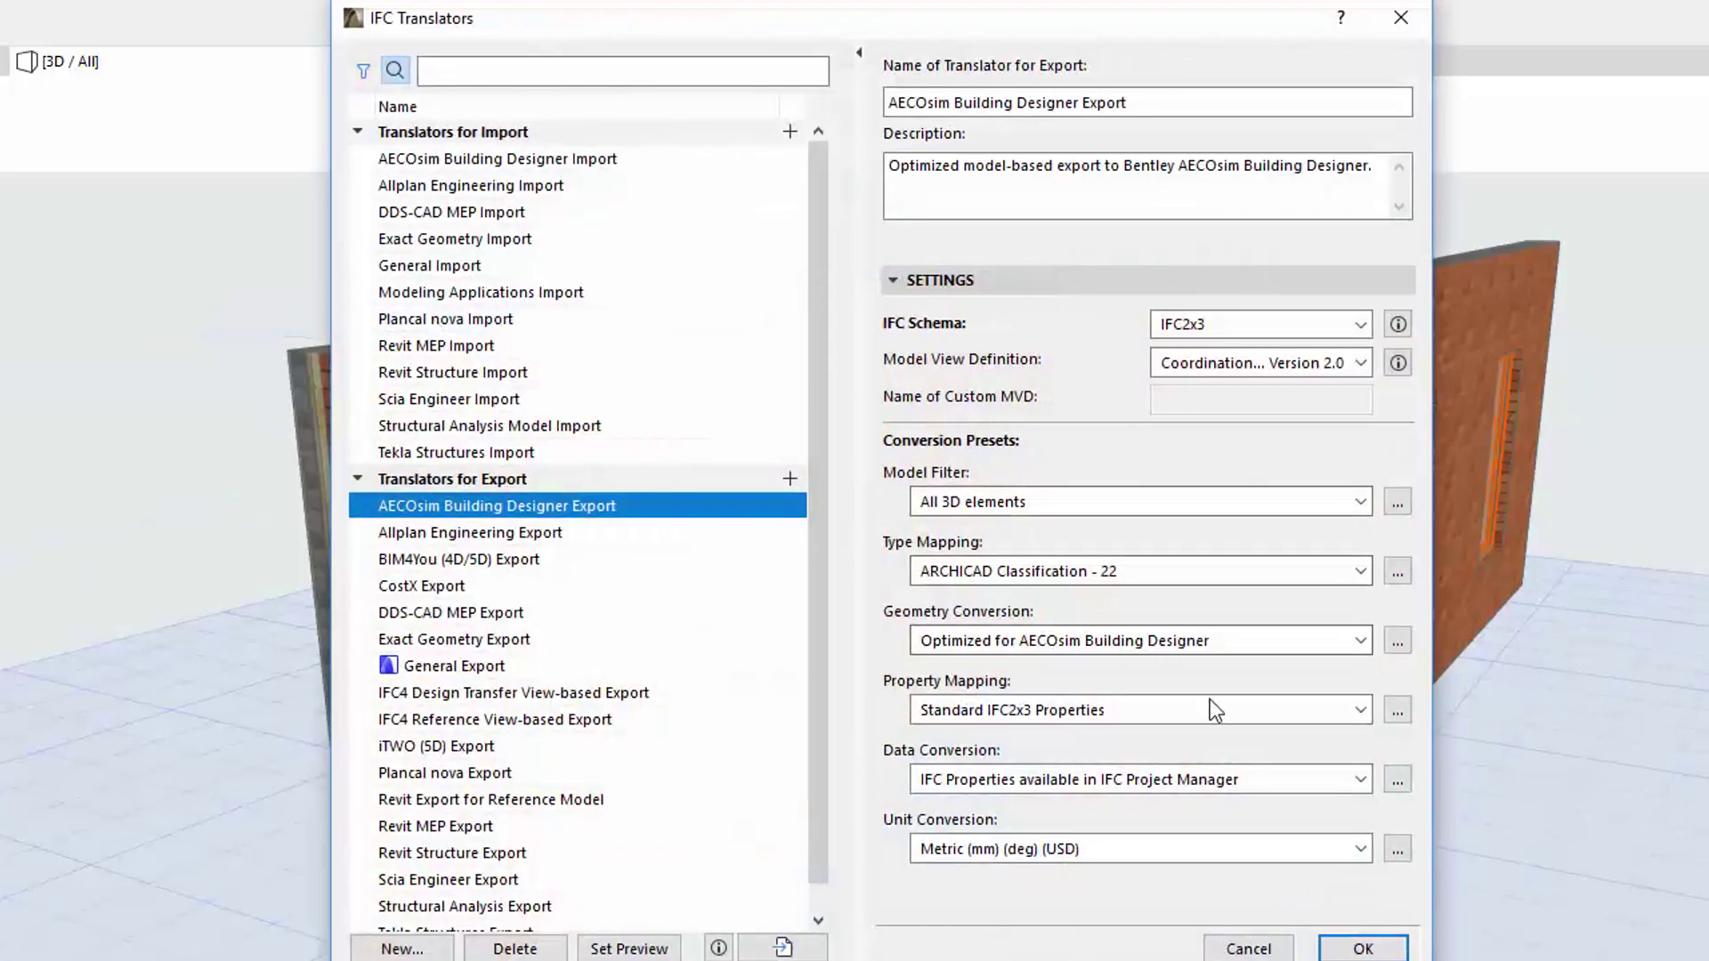
pyautogui.click(1402, 778)
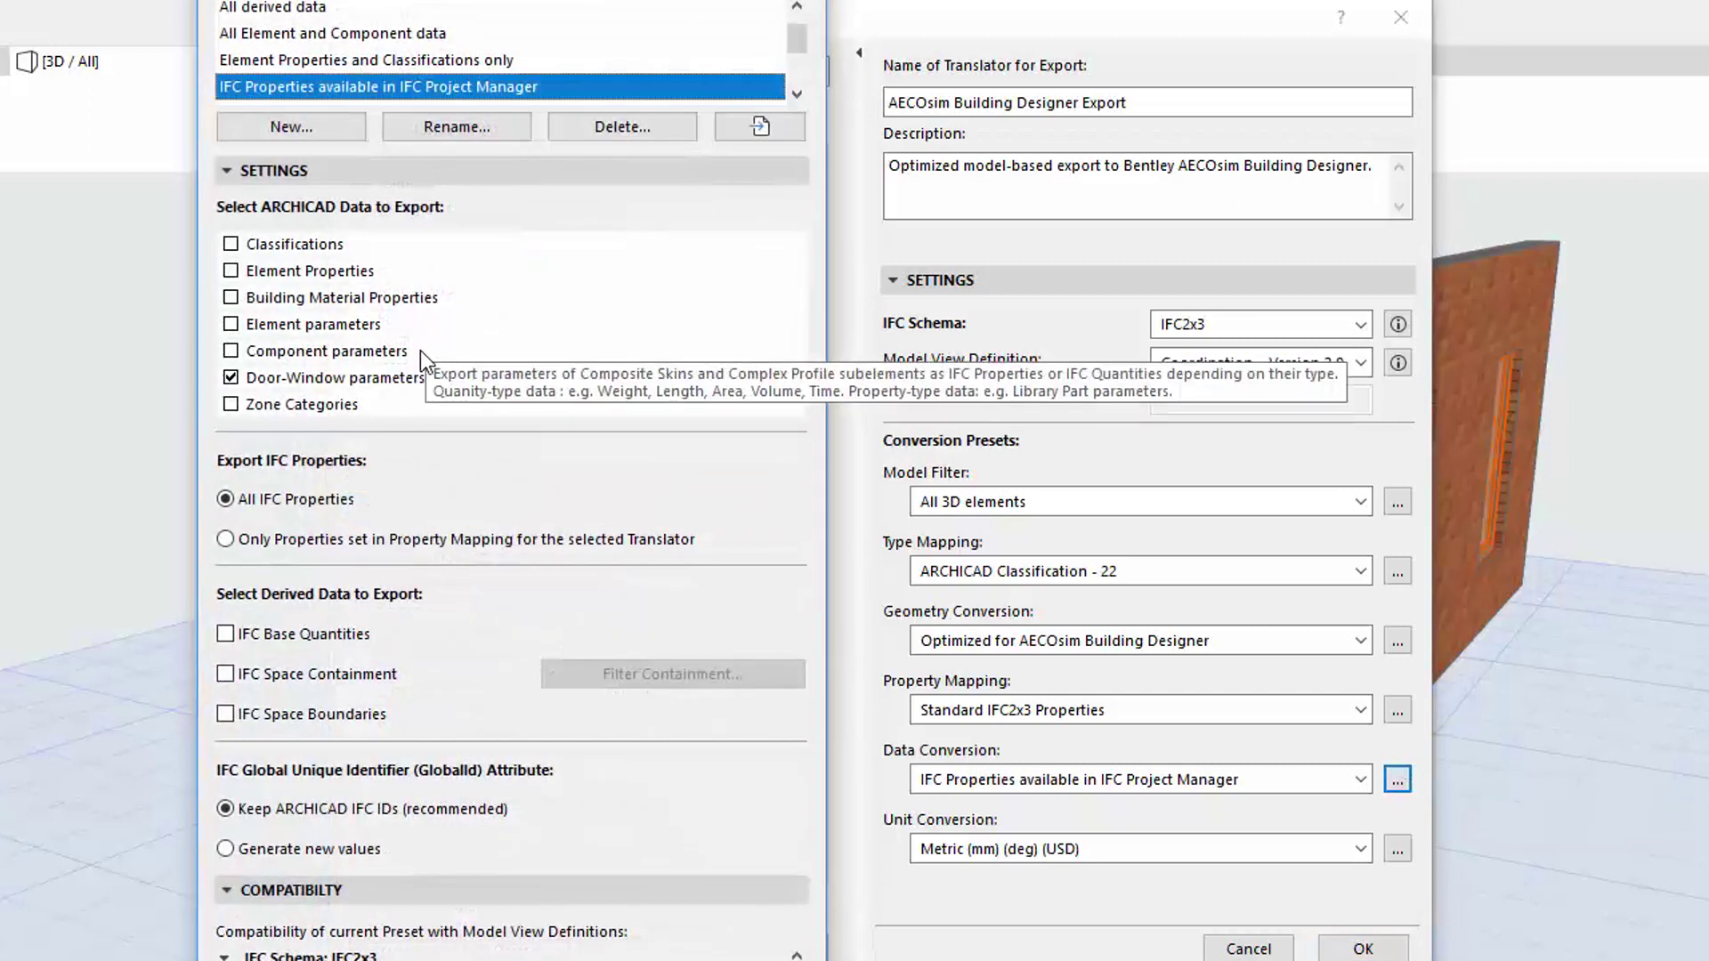
# - Export all component parameters and include Building Material Properties in the data conversion
pyautogui.click(292, 351)
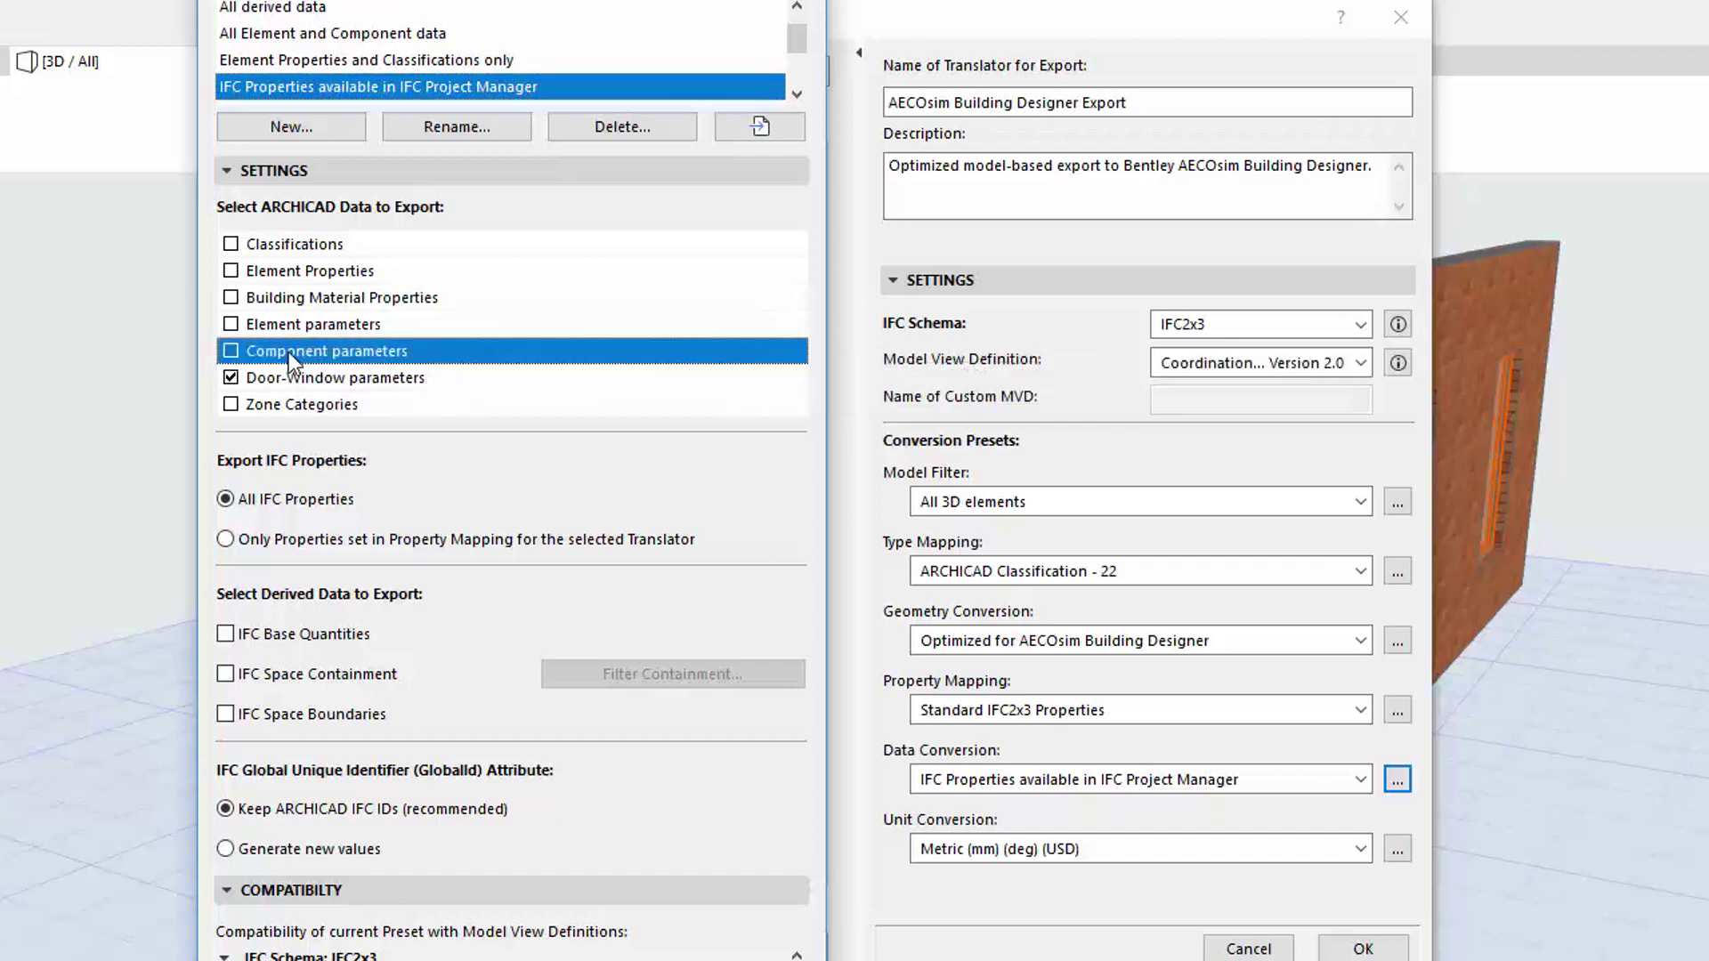
pyautogui.click(231, 349)
pyautogui.click(795, 351)
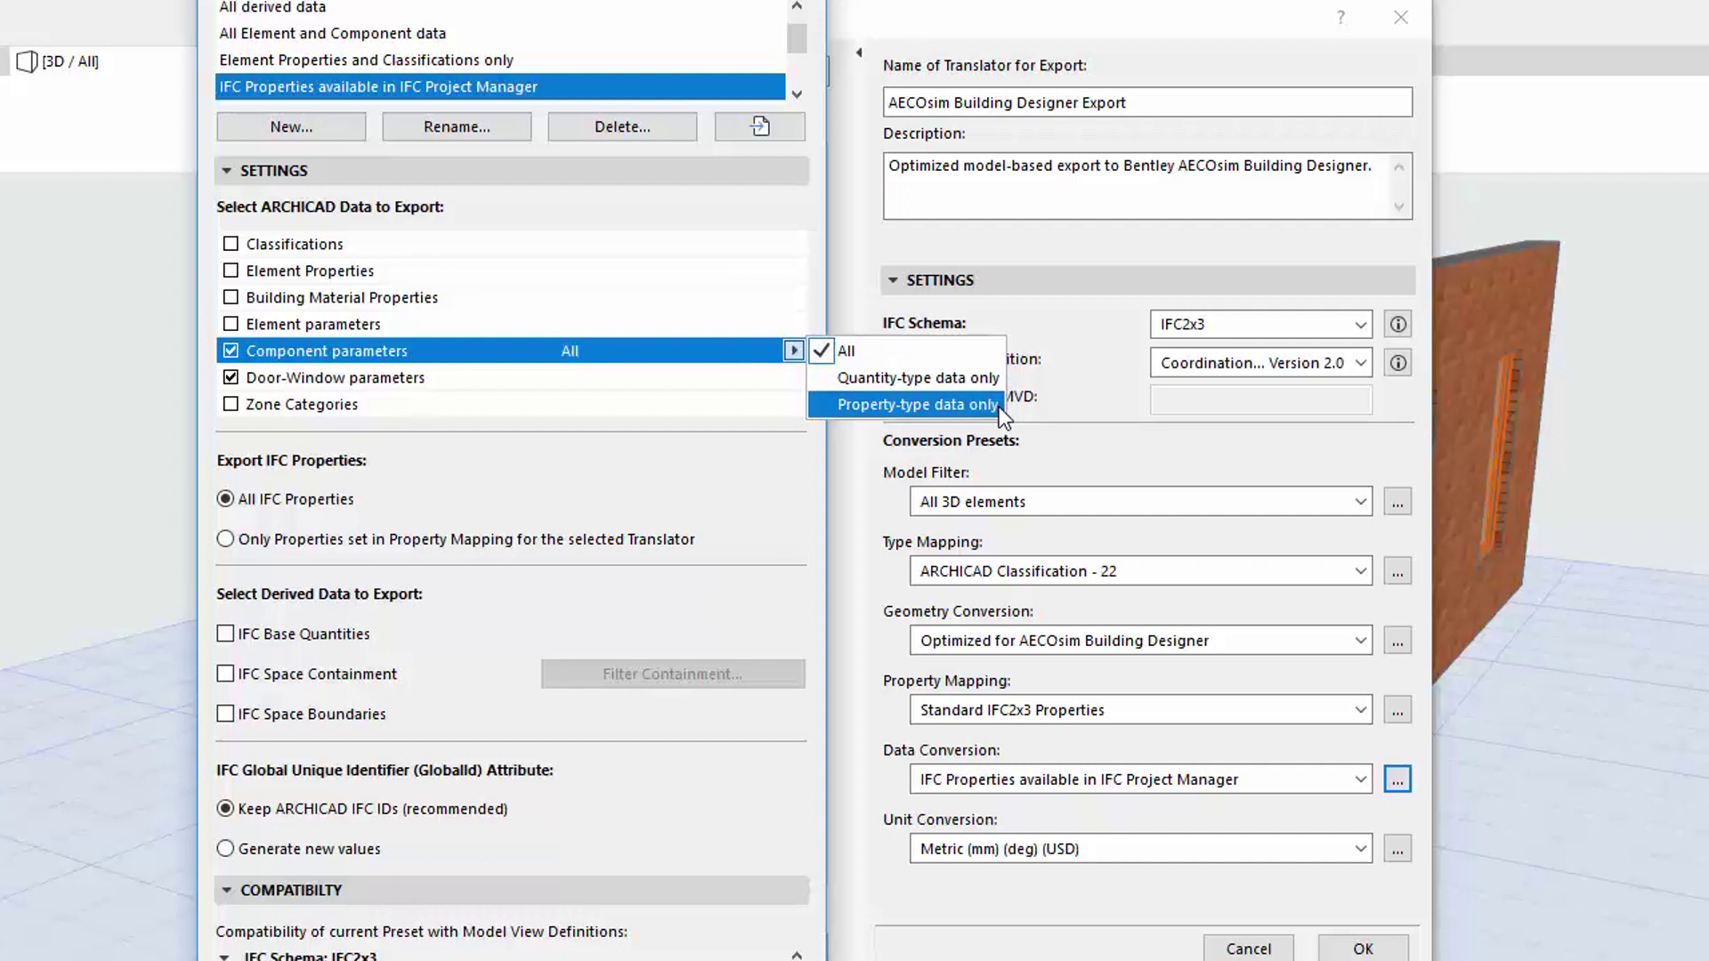
pyautogui.click(922, 353)
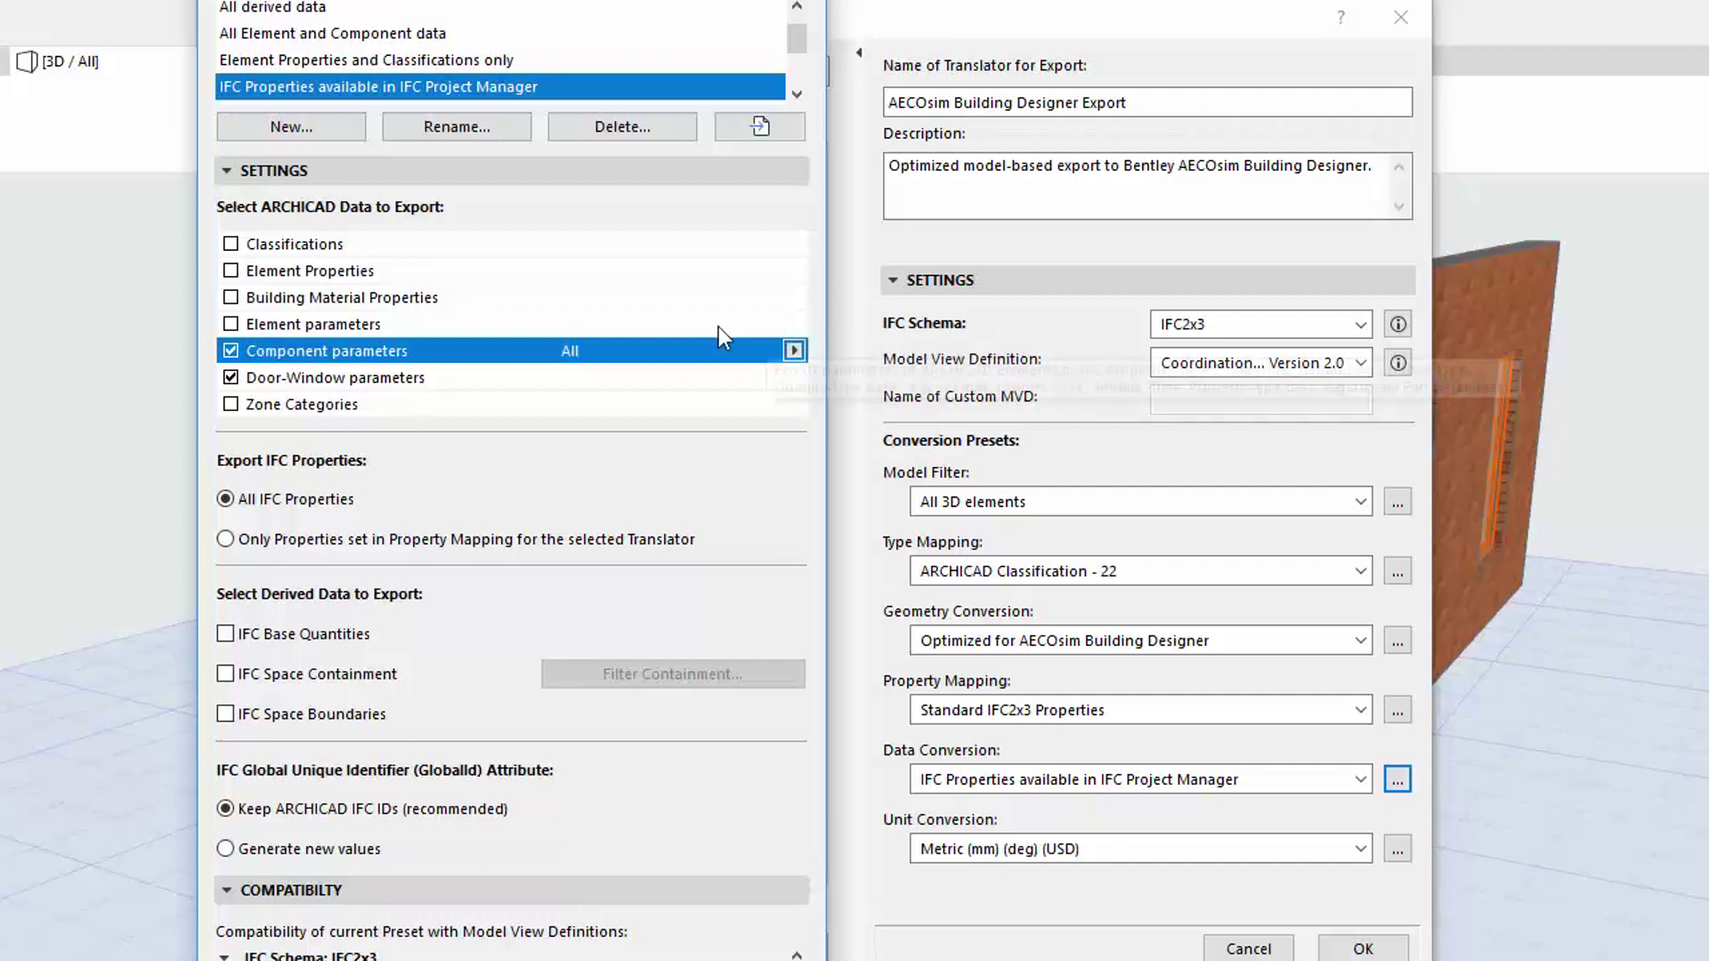
pyautogui.click(234, 296)
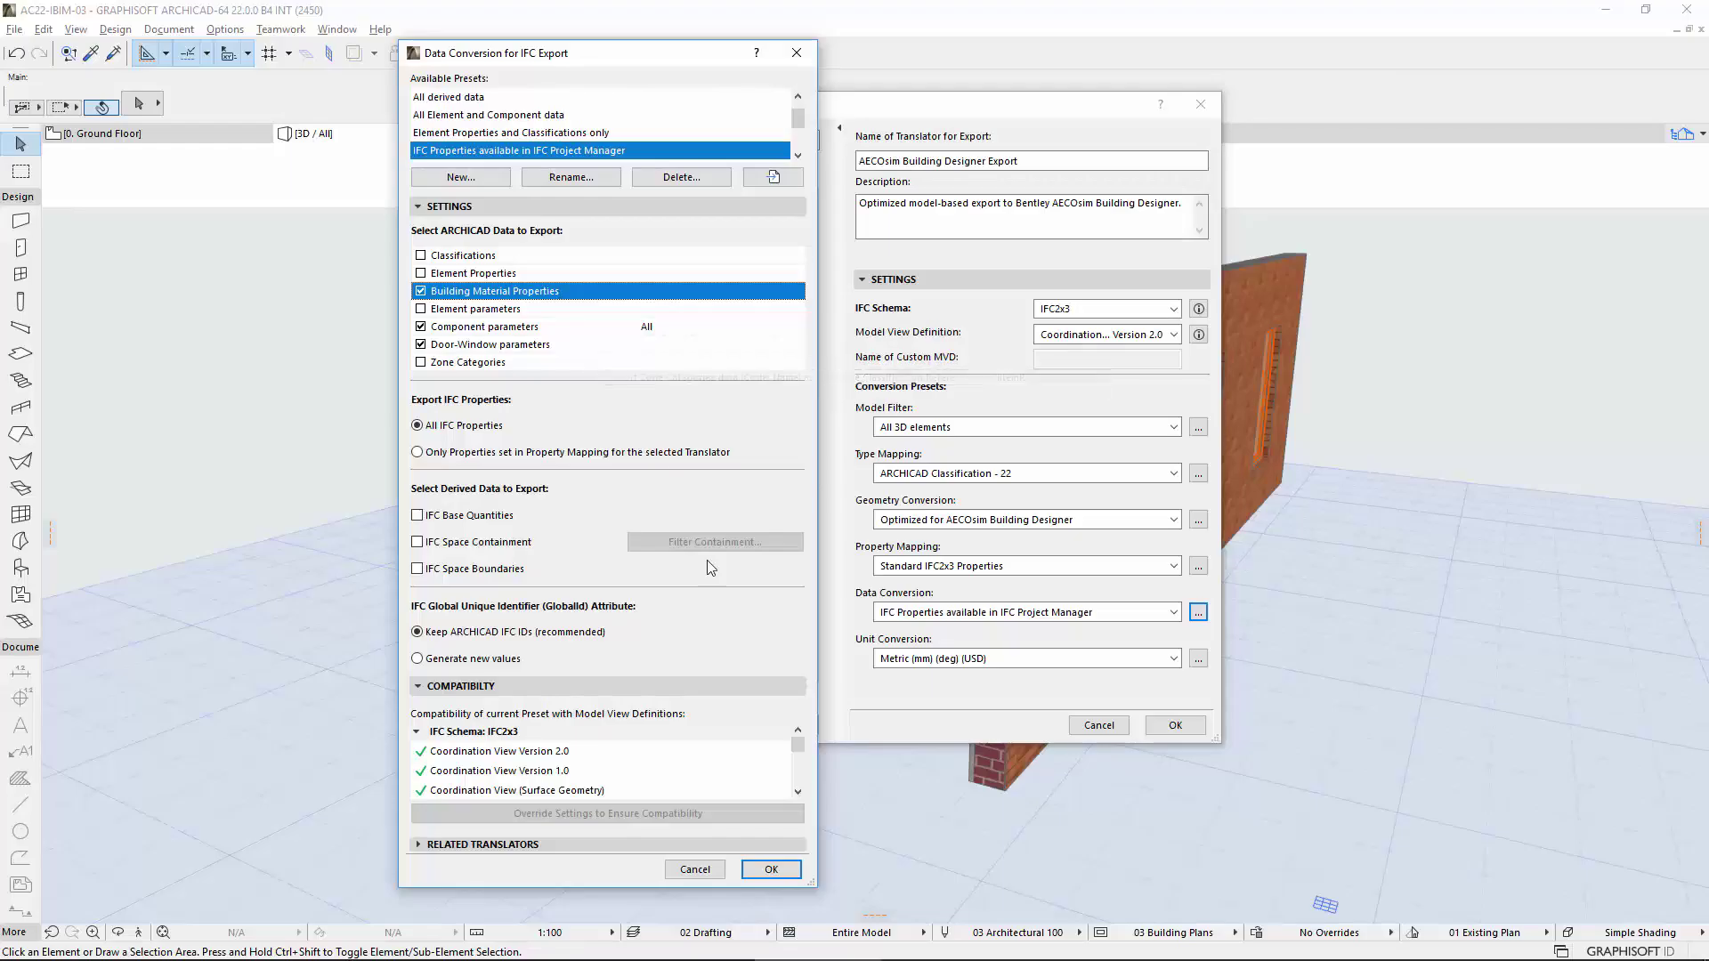
# - Confirm the data conversion and start a new Save As, renaming IFC_Export_01 to 02
pyautogui.click(772, 870)
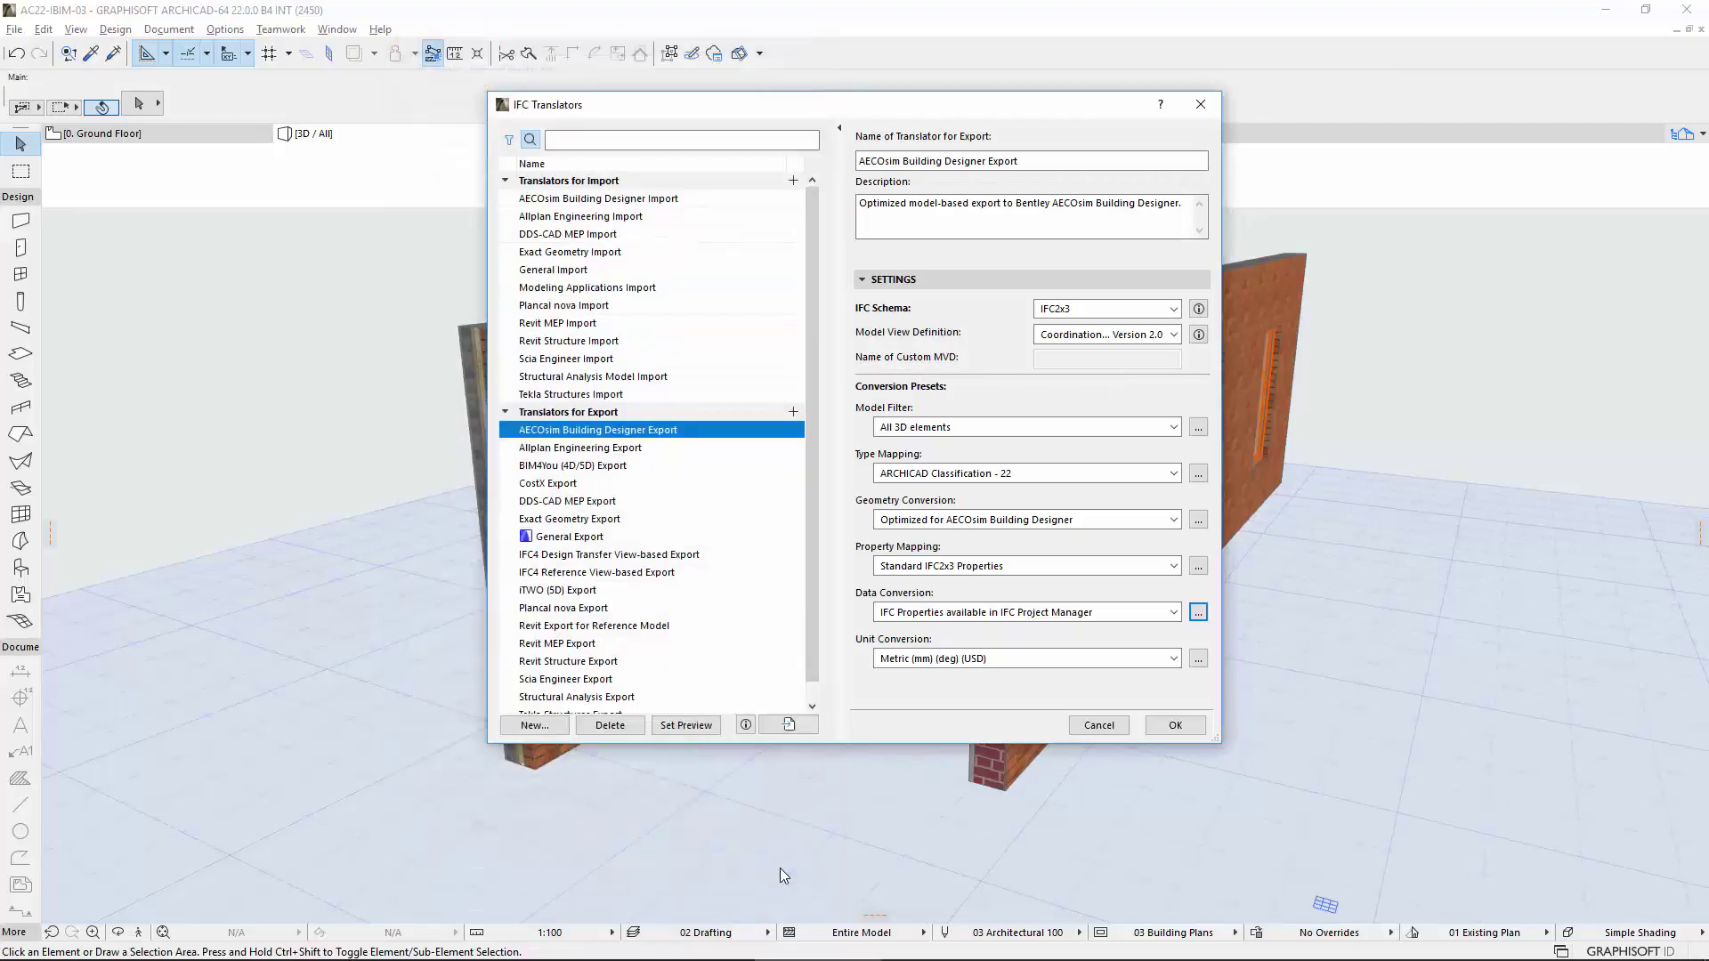
pyautogui.click(1168, 730)
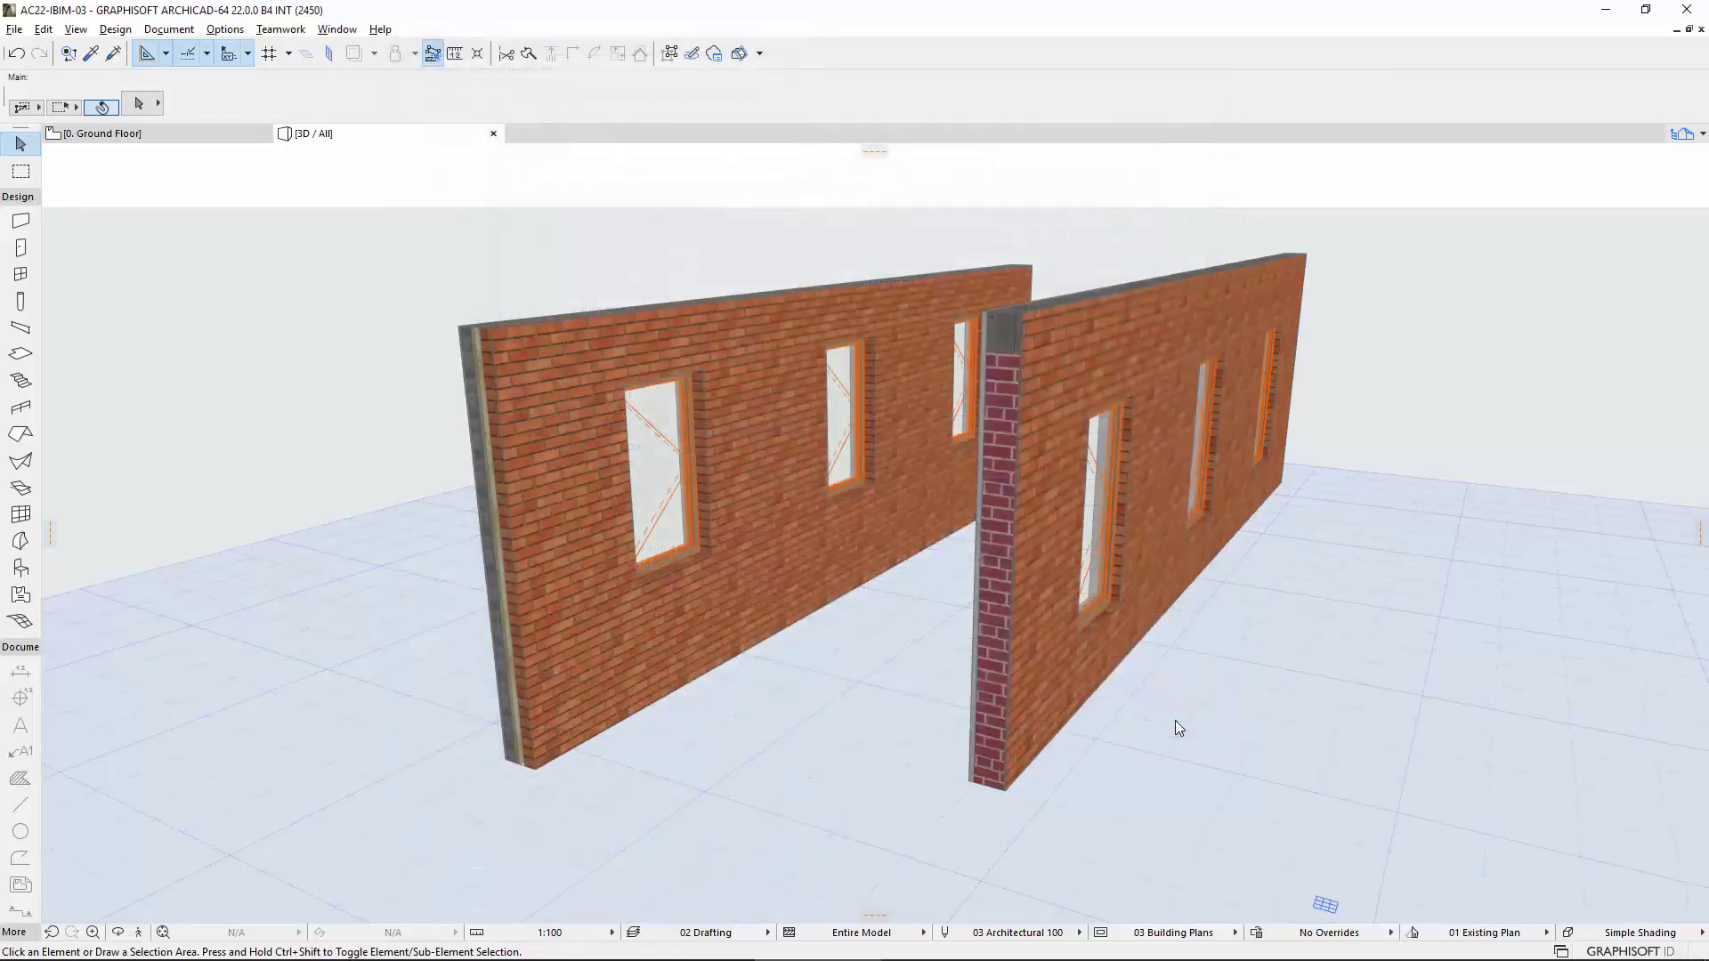
pyautogui.click(15, 29)
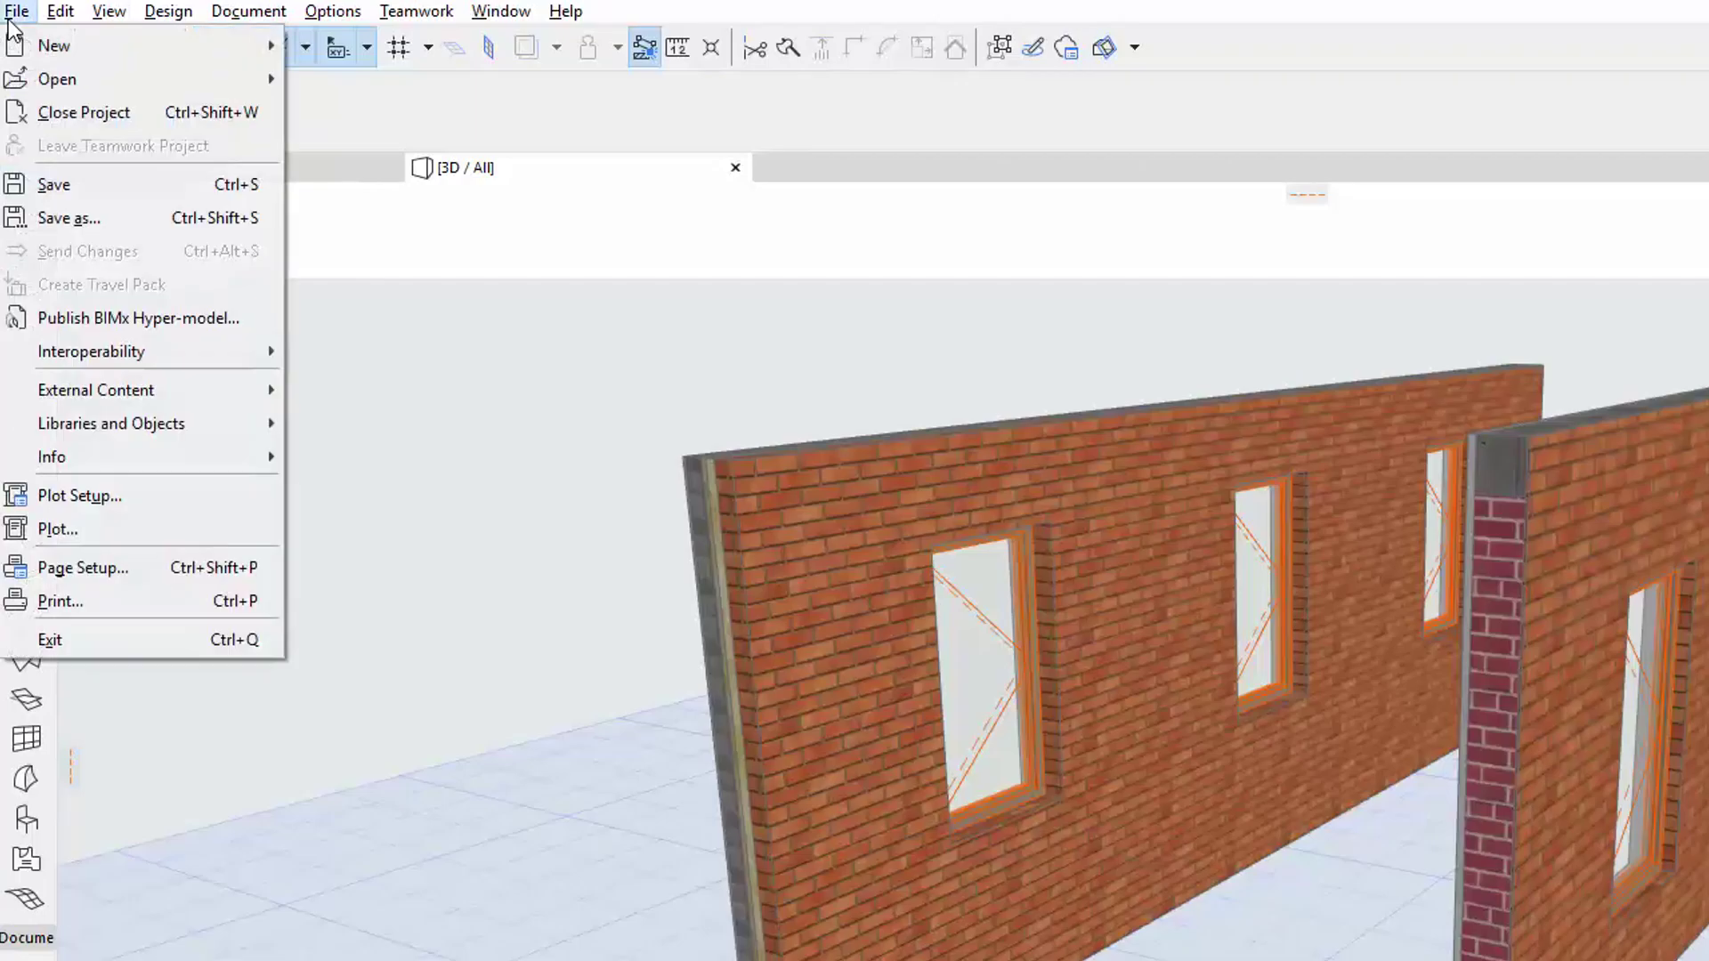
pyautogui.click(182, 218)
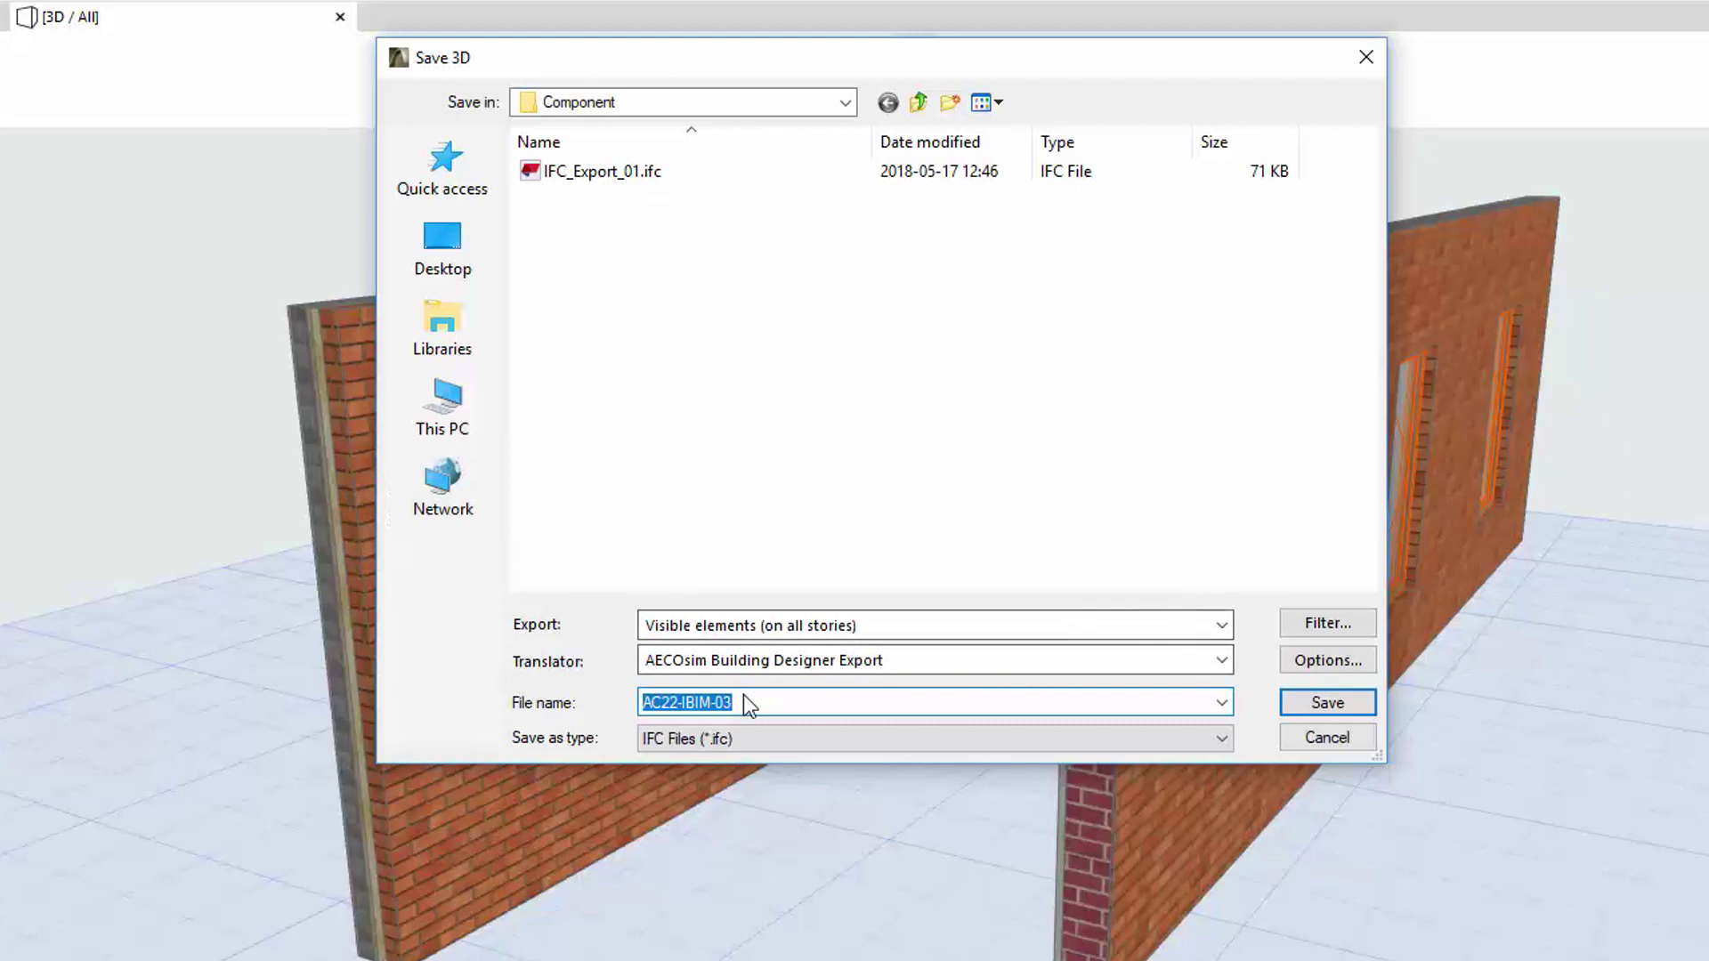
pyautogui.click(601, 170)
pyautogui.write('IFC_Export_02.ifc')
pyautogui.moveTo(732, 704); pyautogui.dragTo(743, 715)
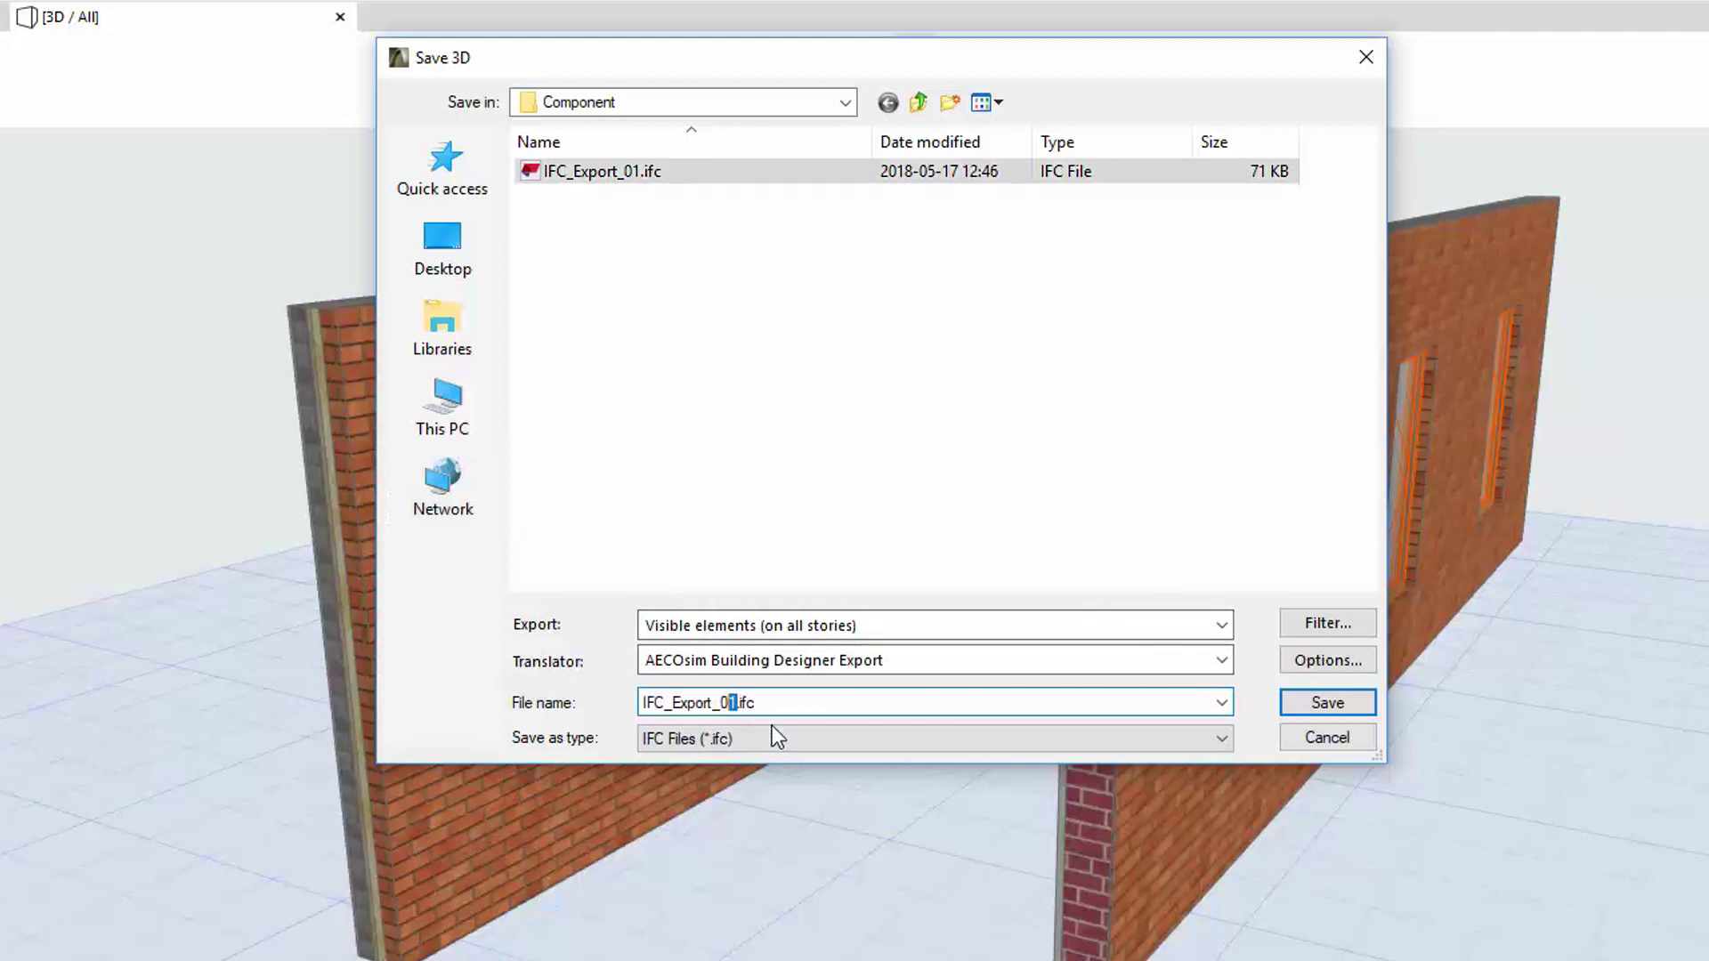
# - Save IFC_Export_02.ifc and show the left wall brick layer's material properties and component quantities in BIMsight
pyautogui.click(1327, 702)
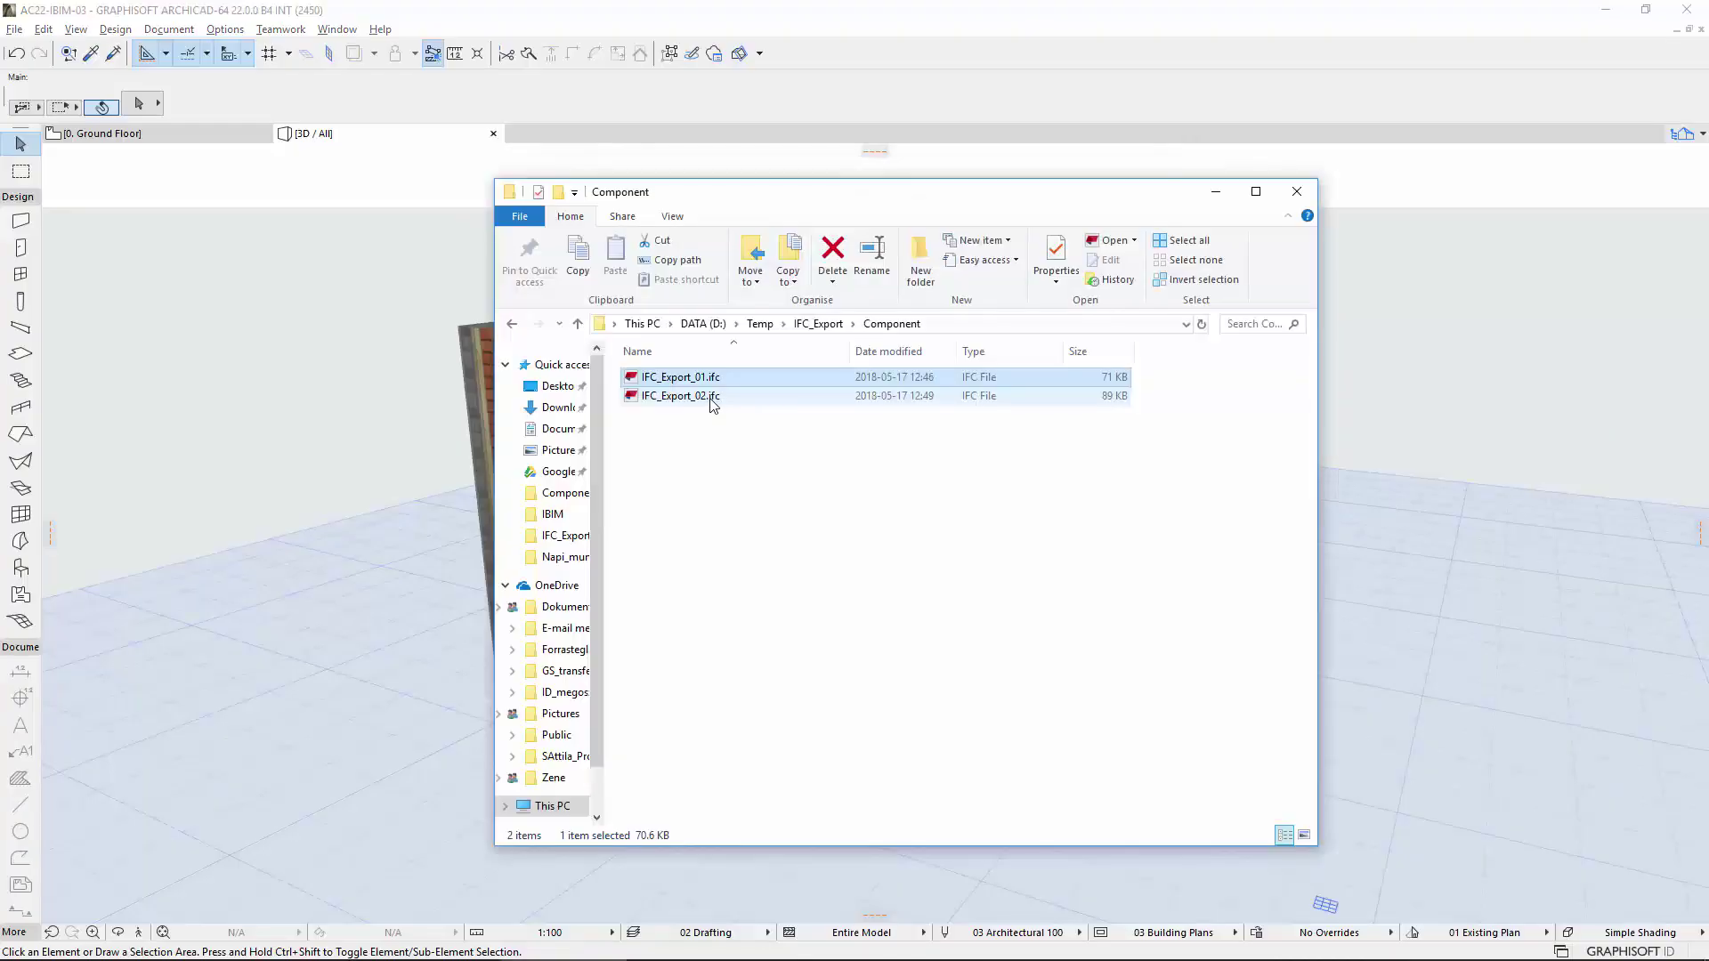
pyautogui.keyDown('ctrl'); pyautogui.click(712, 398); pyautogui.keyUp('ctrl')
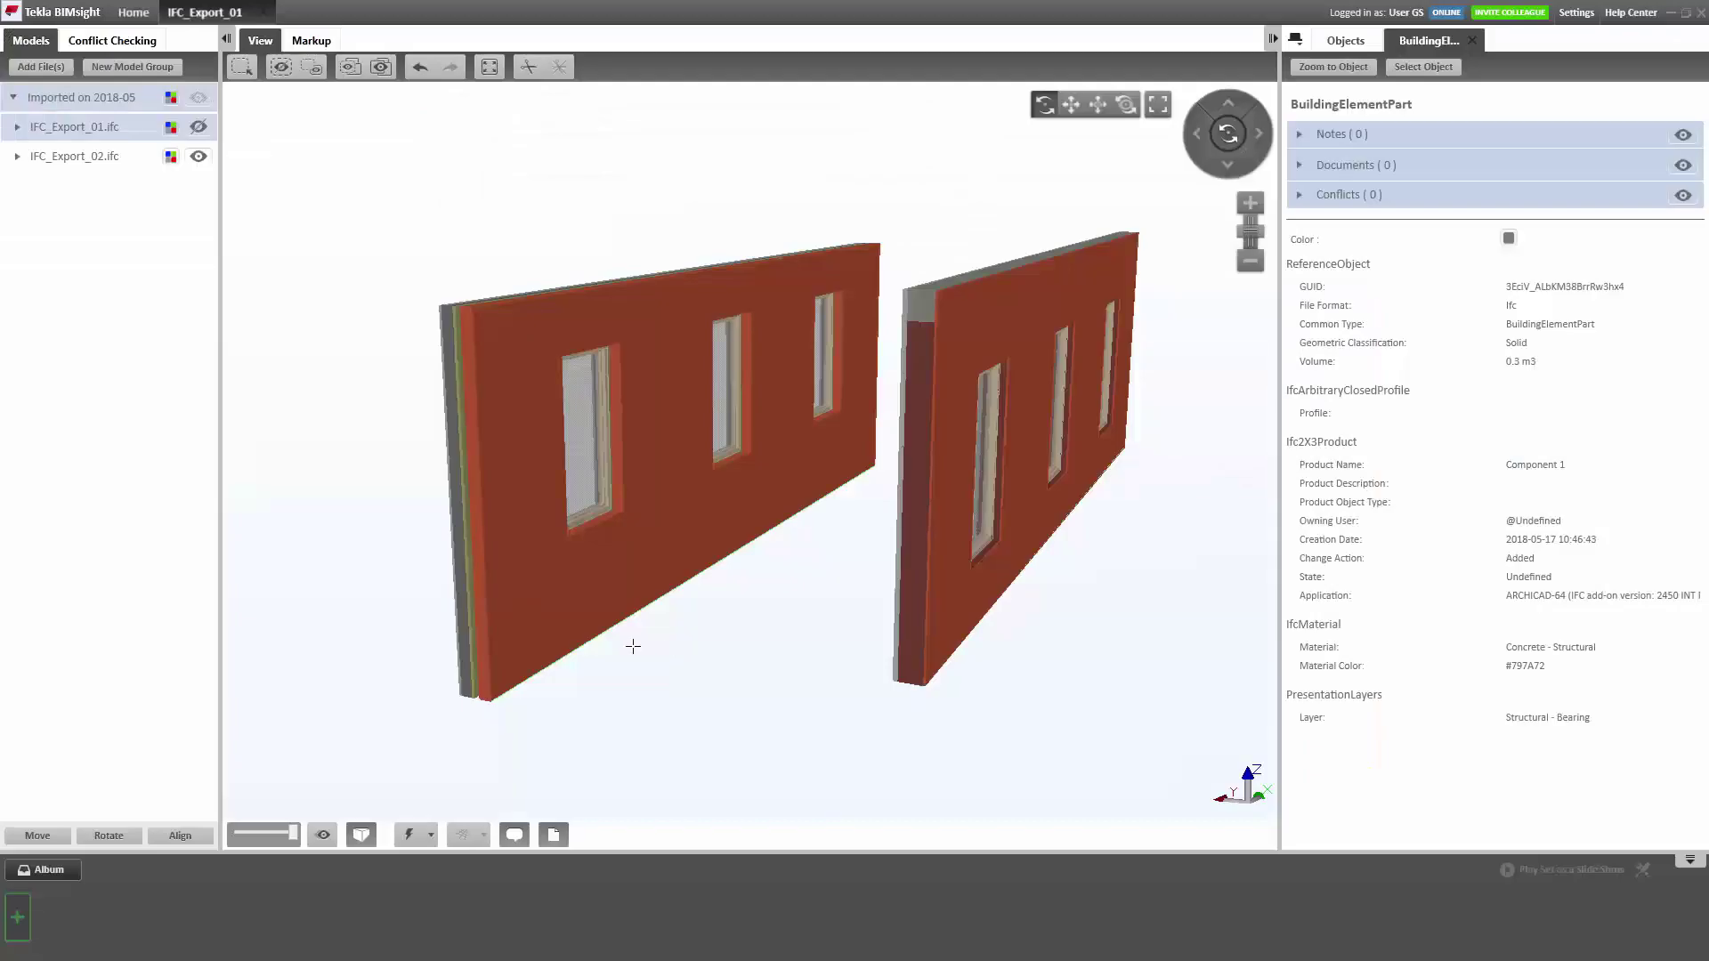
pyautogui.click(543, 602)
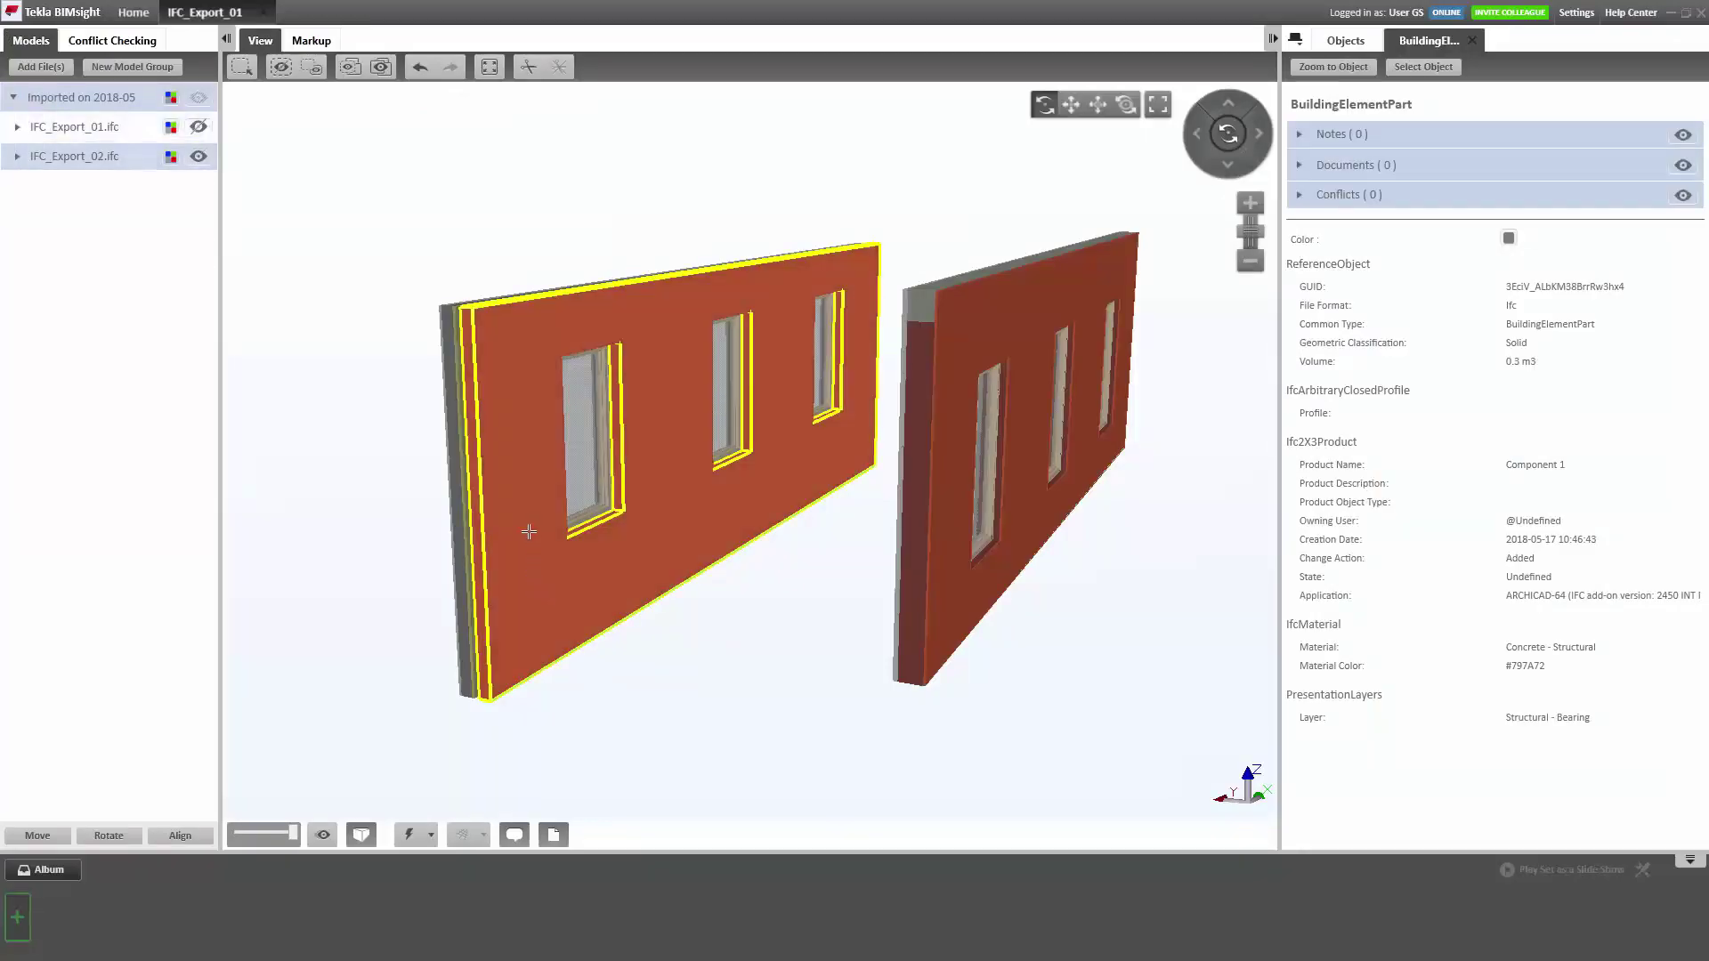
pyautogui.moveTo(511, 497)
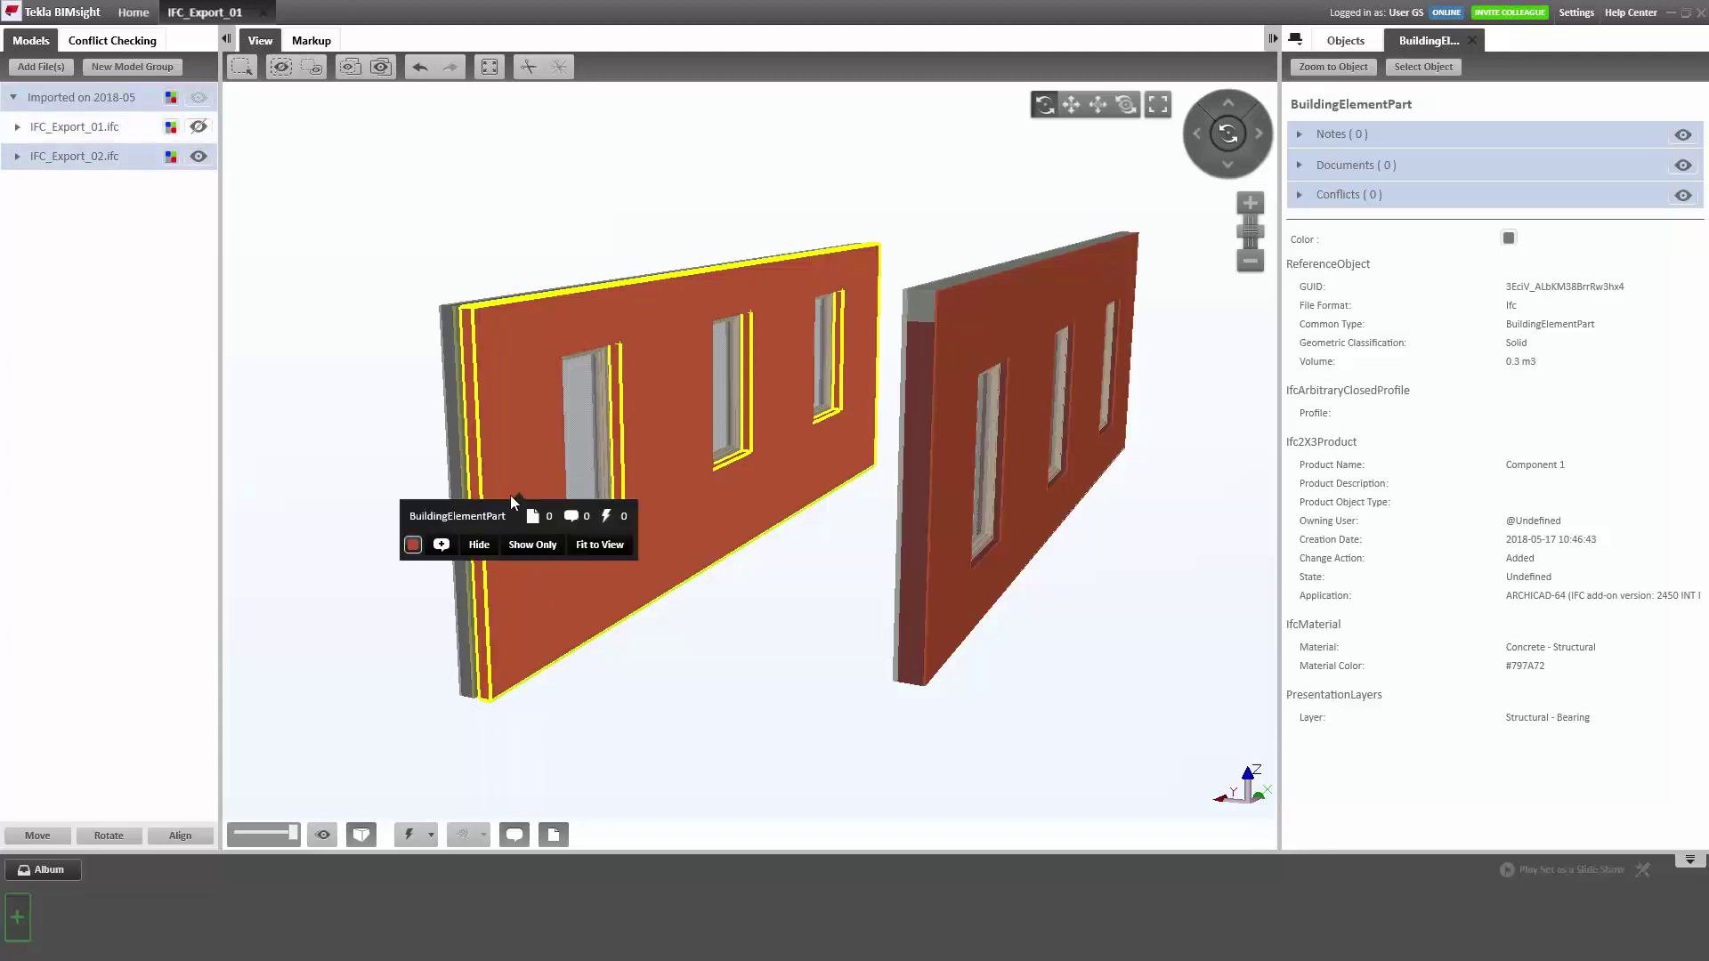
pyautogui.click(464, 513)
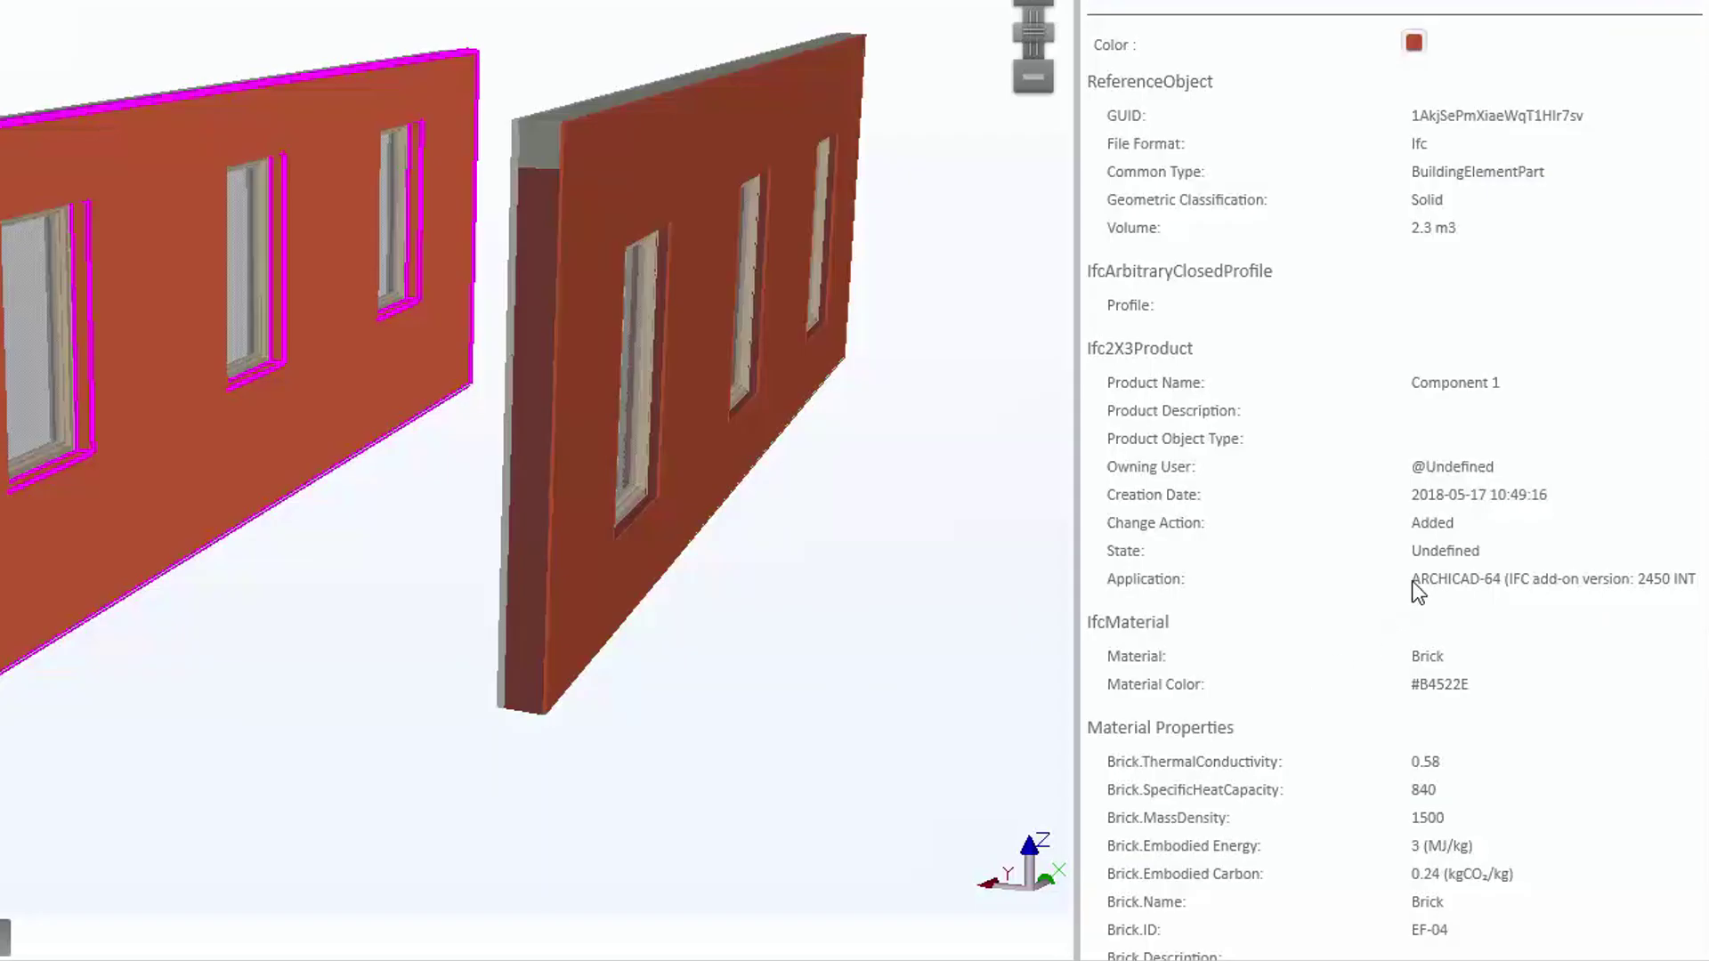
pyautogui.scroll(-1, 1415, 587)
pyautogui.scroll(-1, 1436, 597)
pyautogui.scroll(-2, 1453, 593)
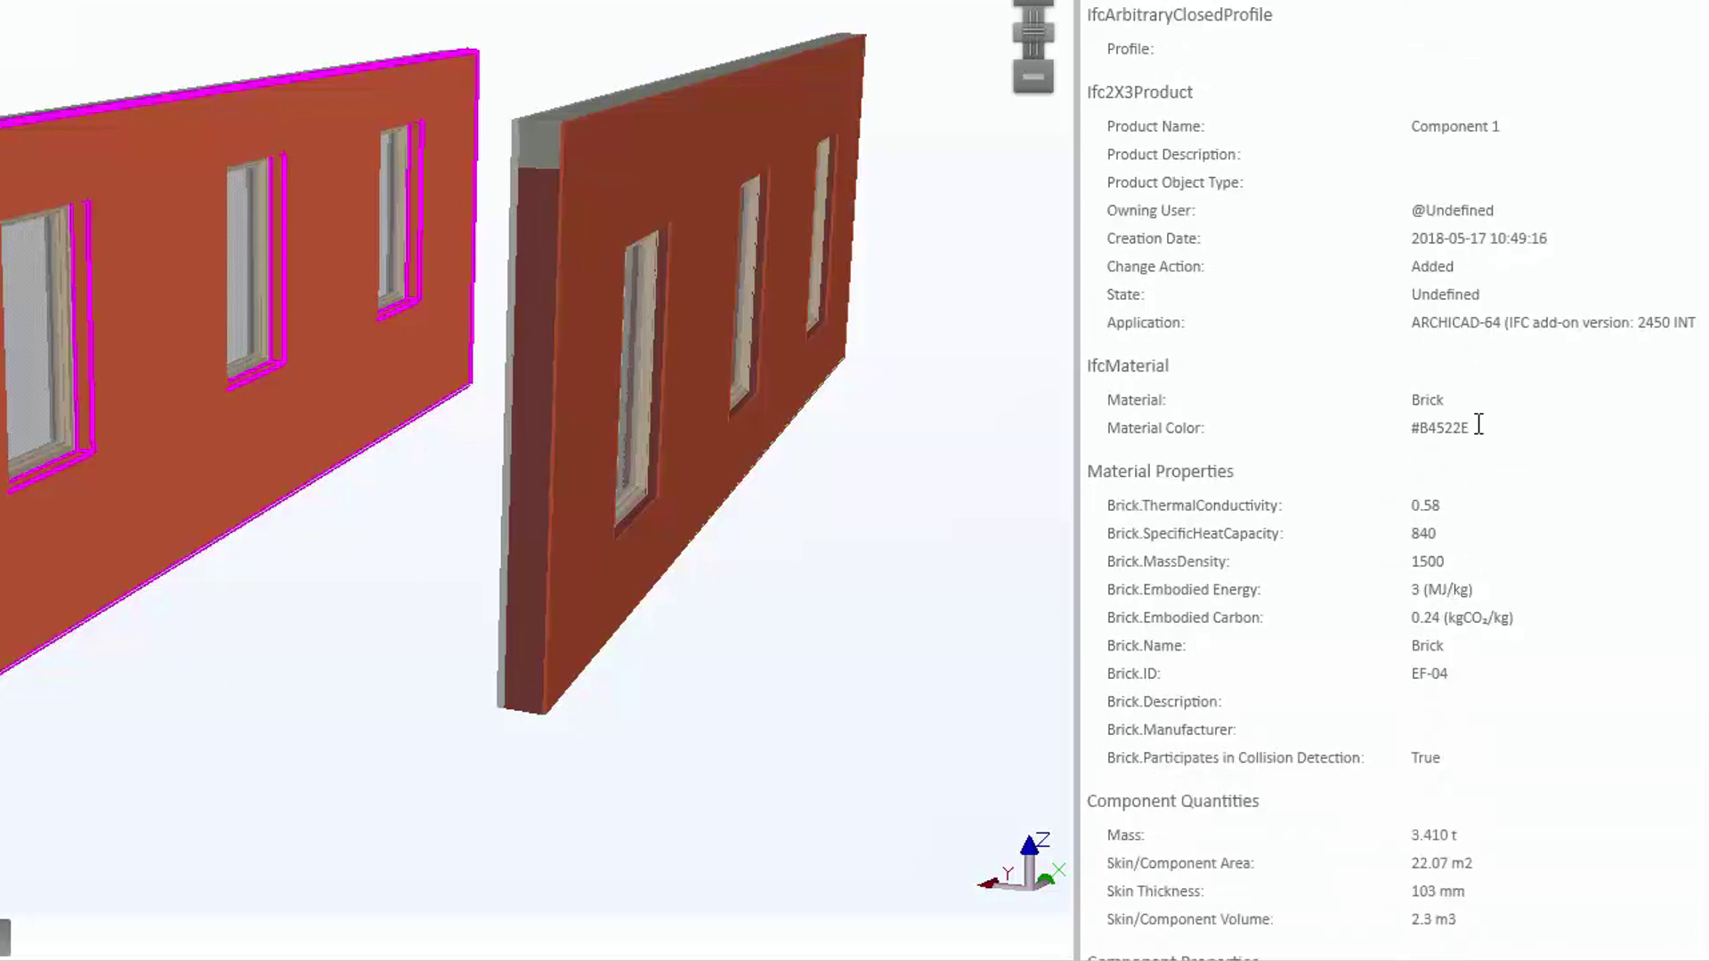
pyautogui.scroll(-1, 1477, 434)
pyautogui.scroll(-1, 1478, 437)
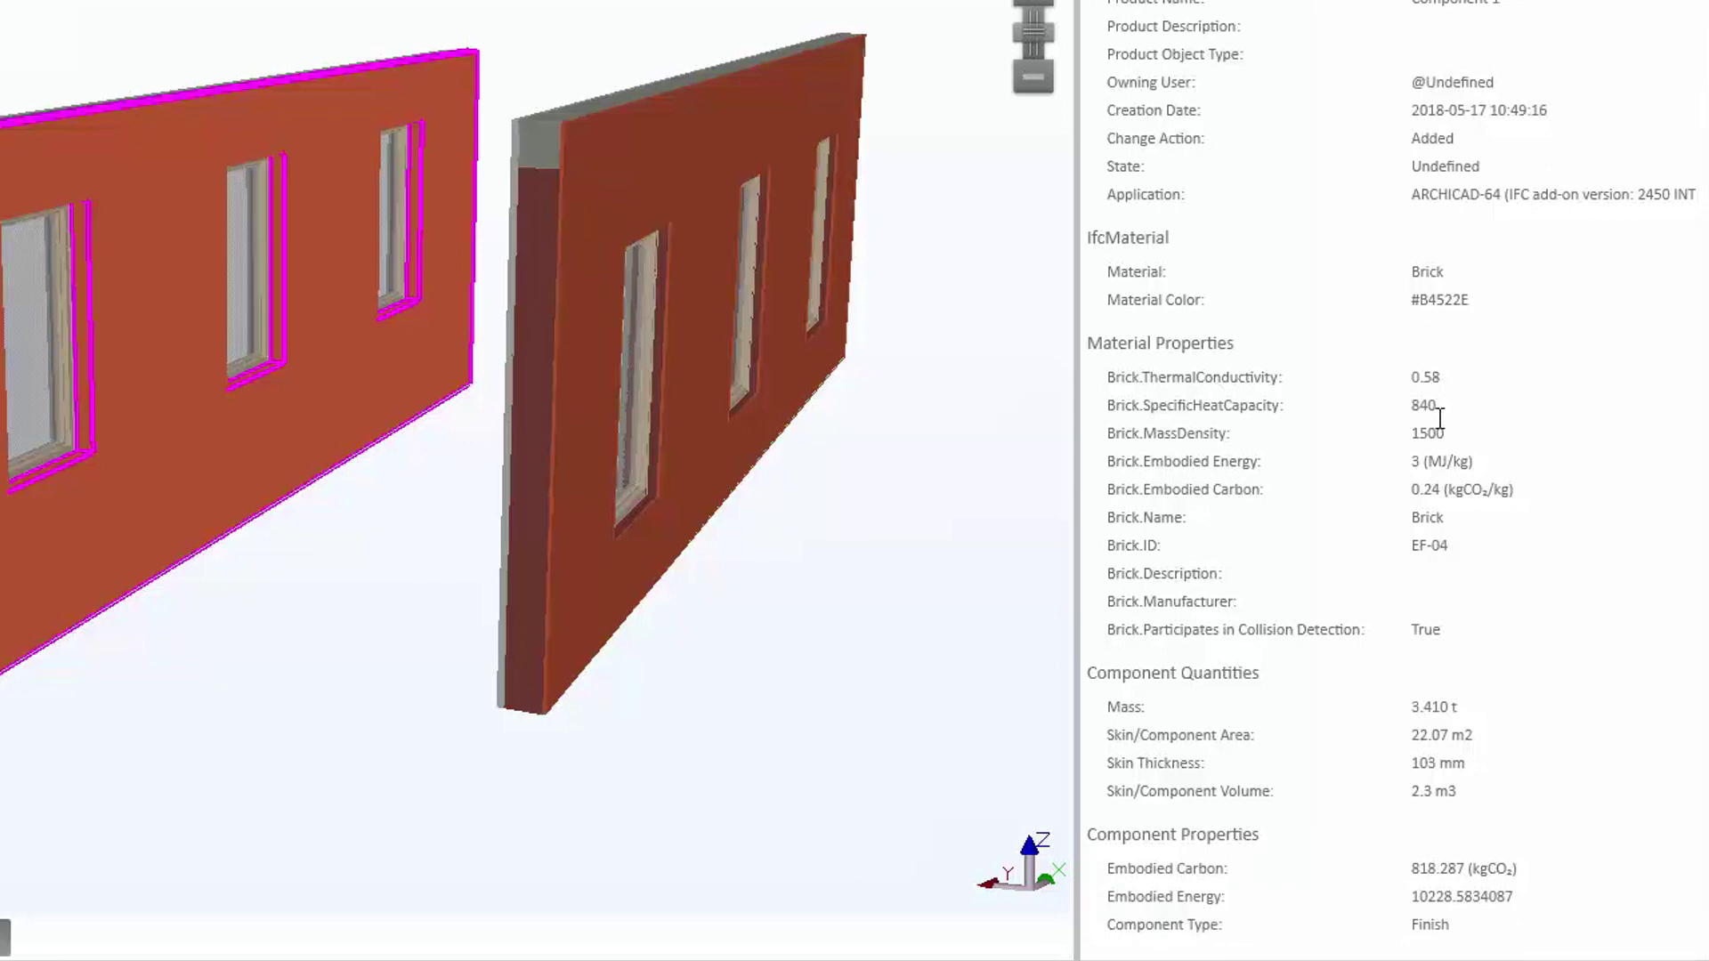
pyautogui.scroll(-1, 1421, 621)
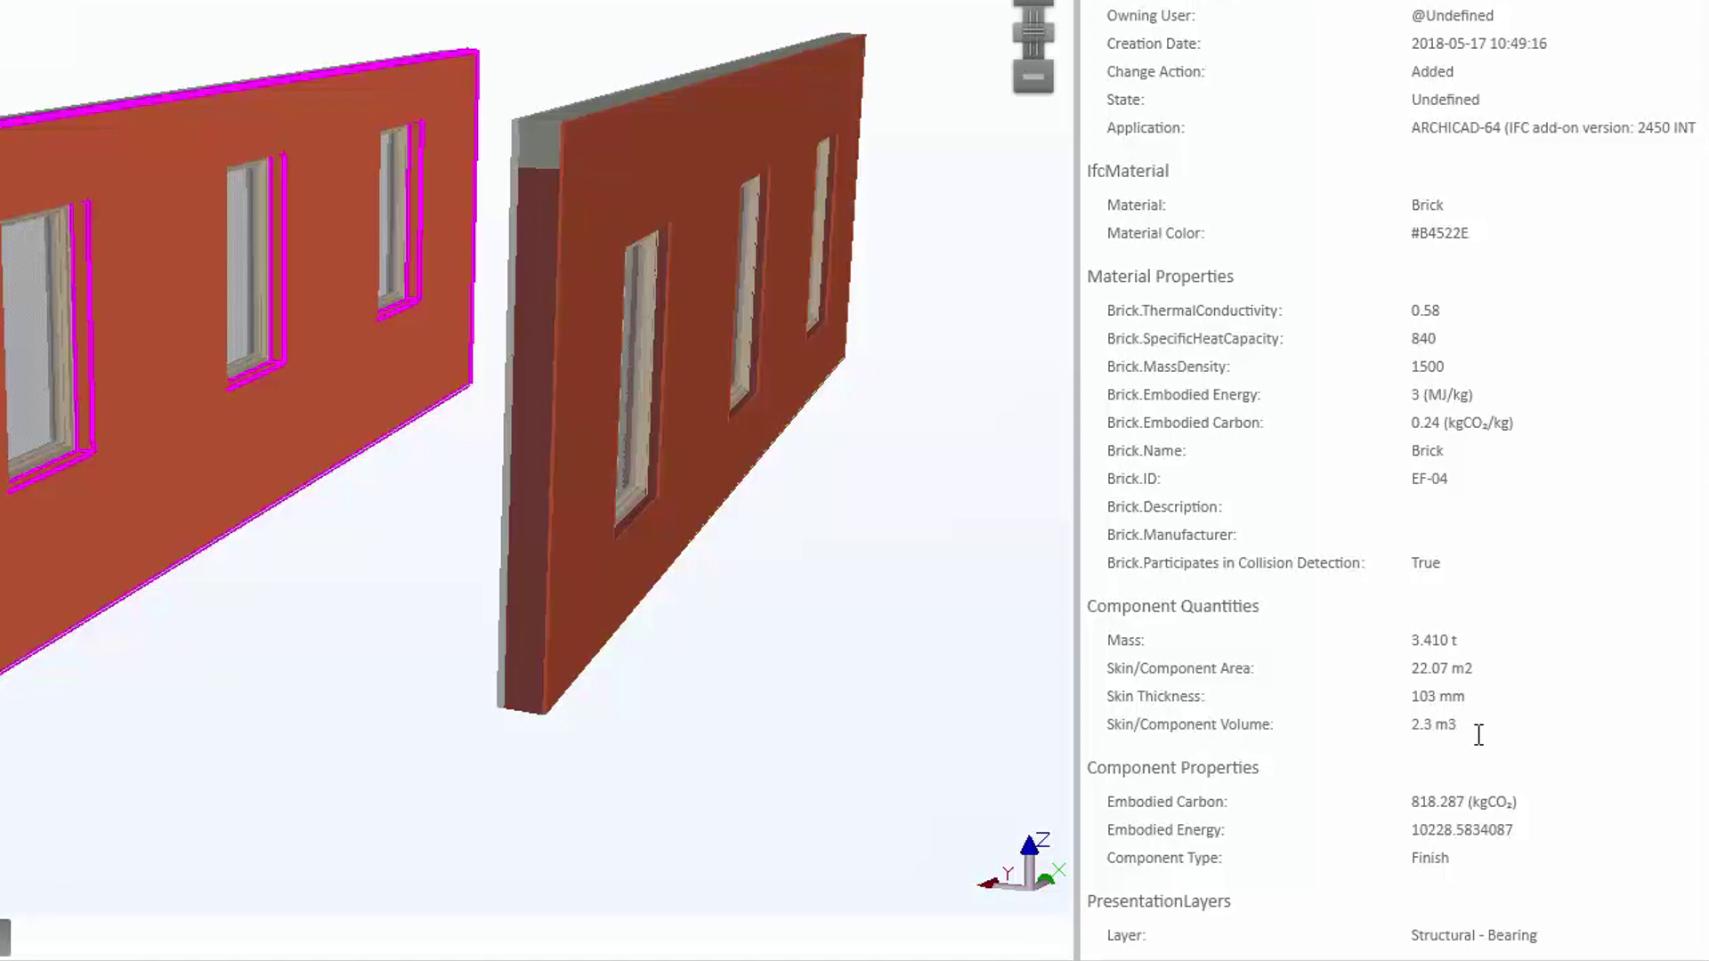
# - Show the right wall's concrete core properties (0.736 t mass, 145.768 kgCO₂, Core type), then clear the selection
pyautogui.click(535, 387)
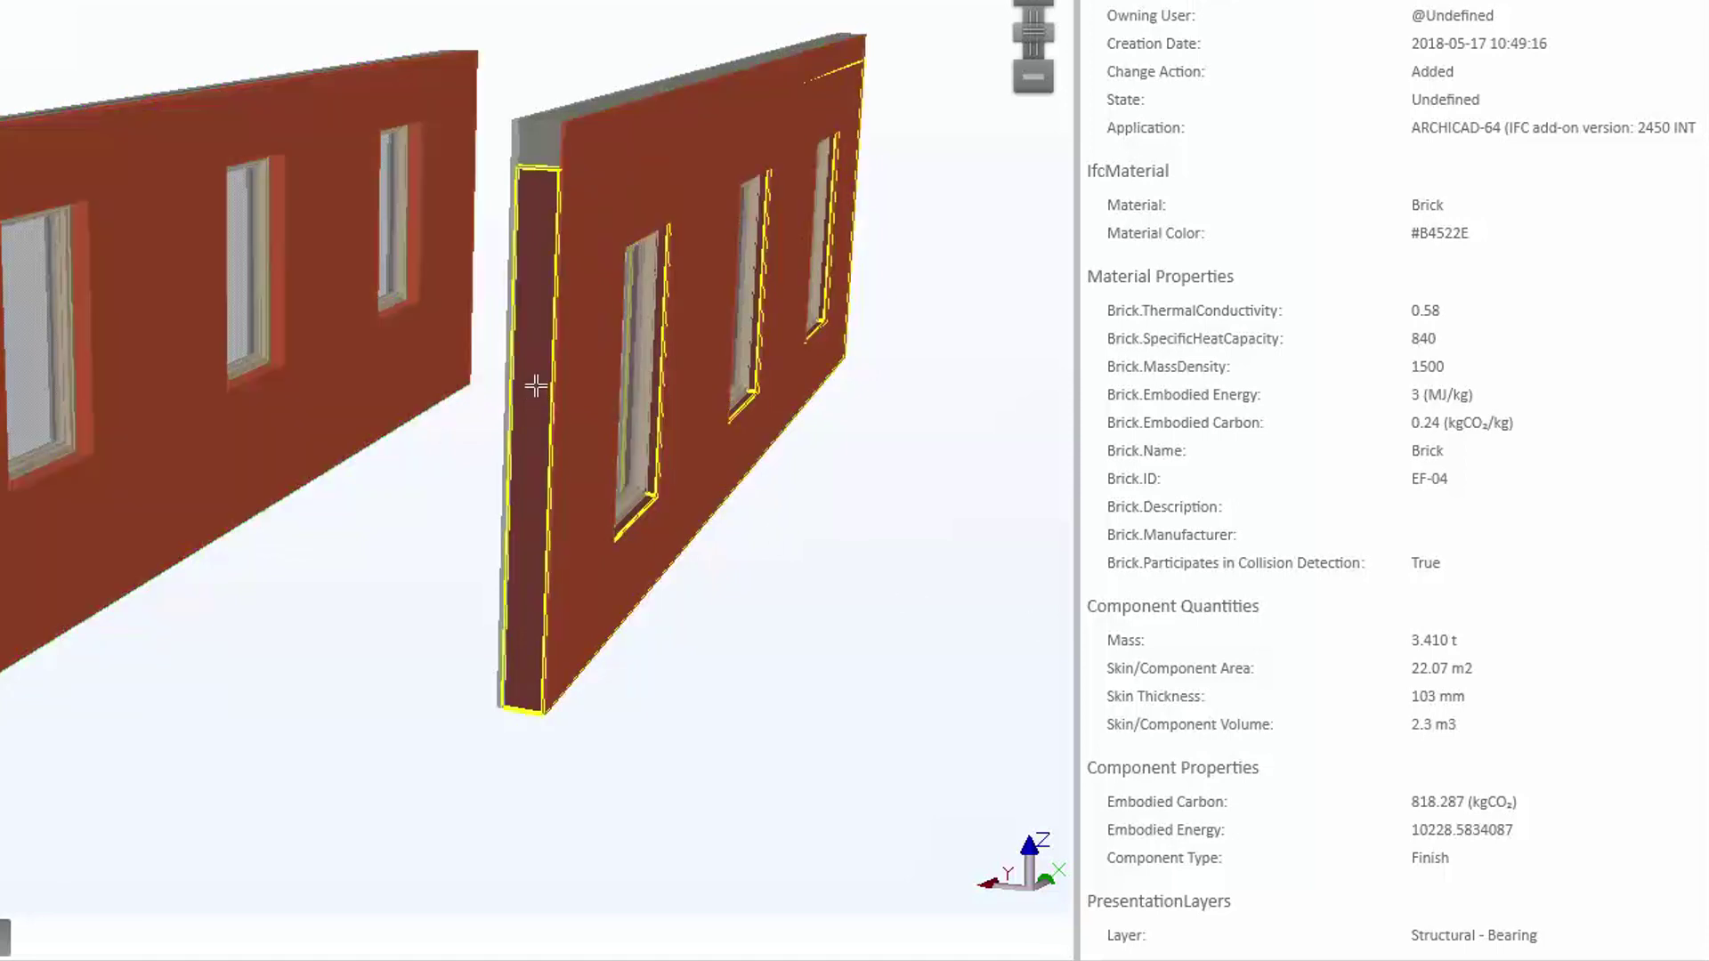
pyautogui.click(558, 350)
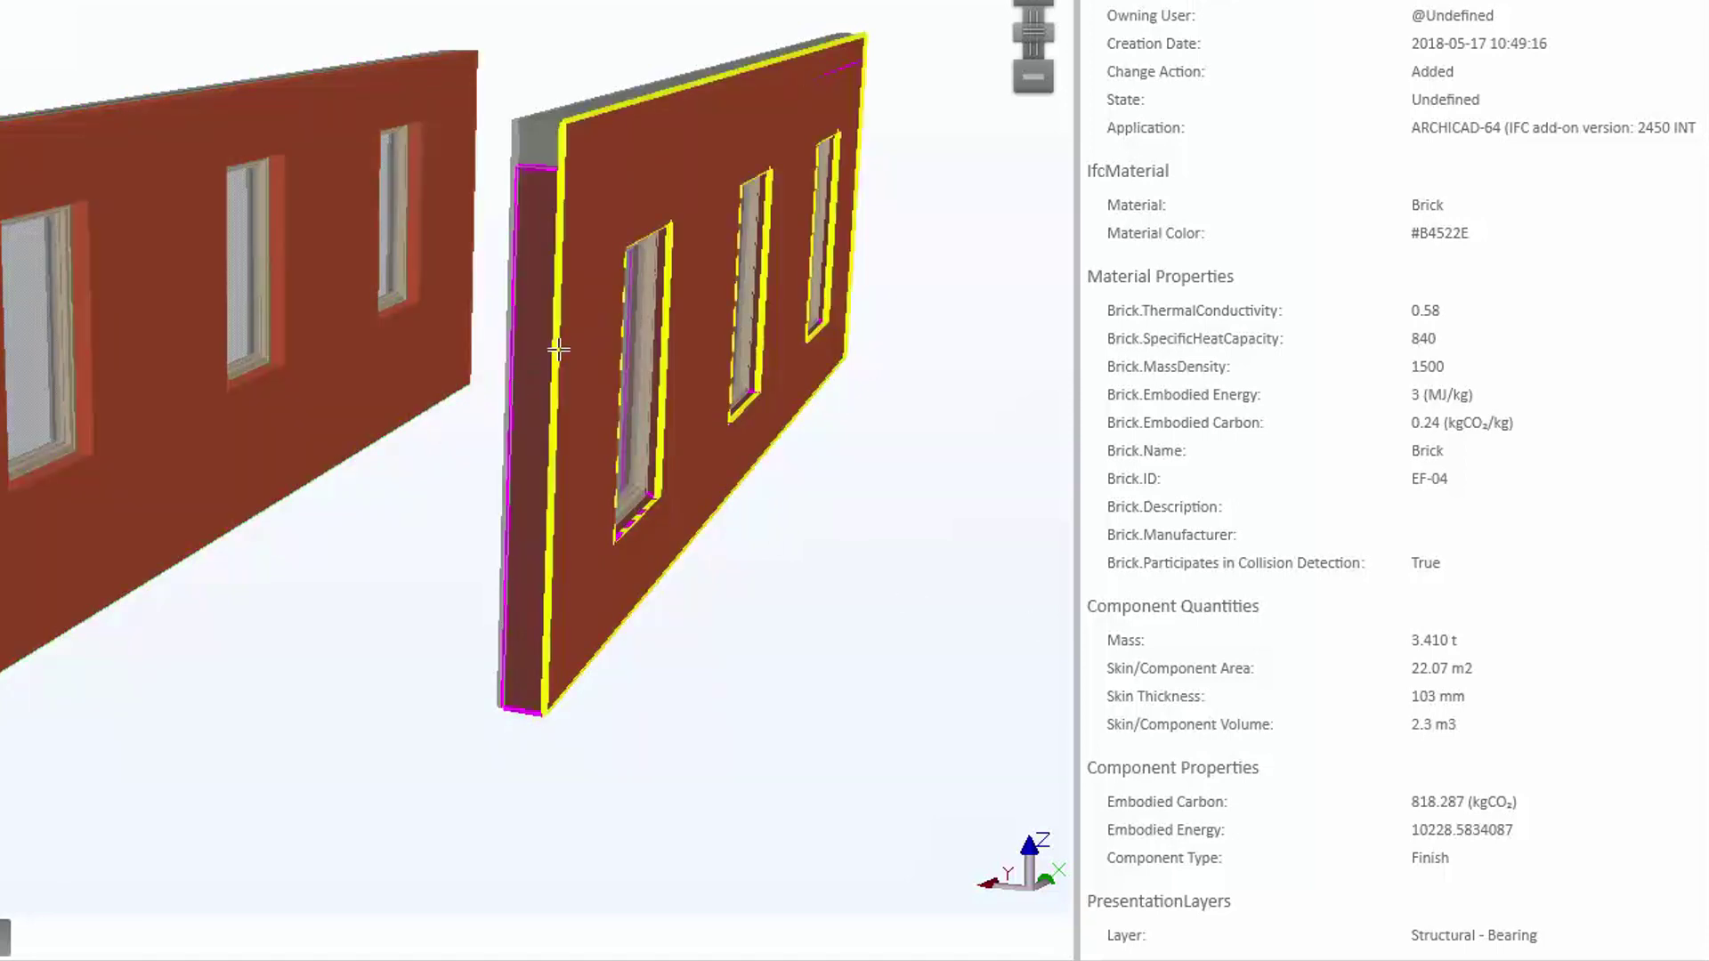
pyautogui.click(581, 339)
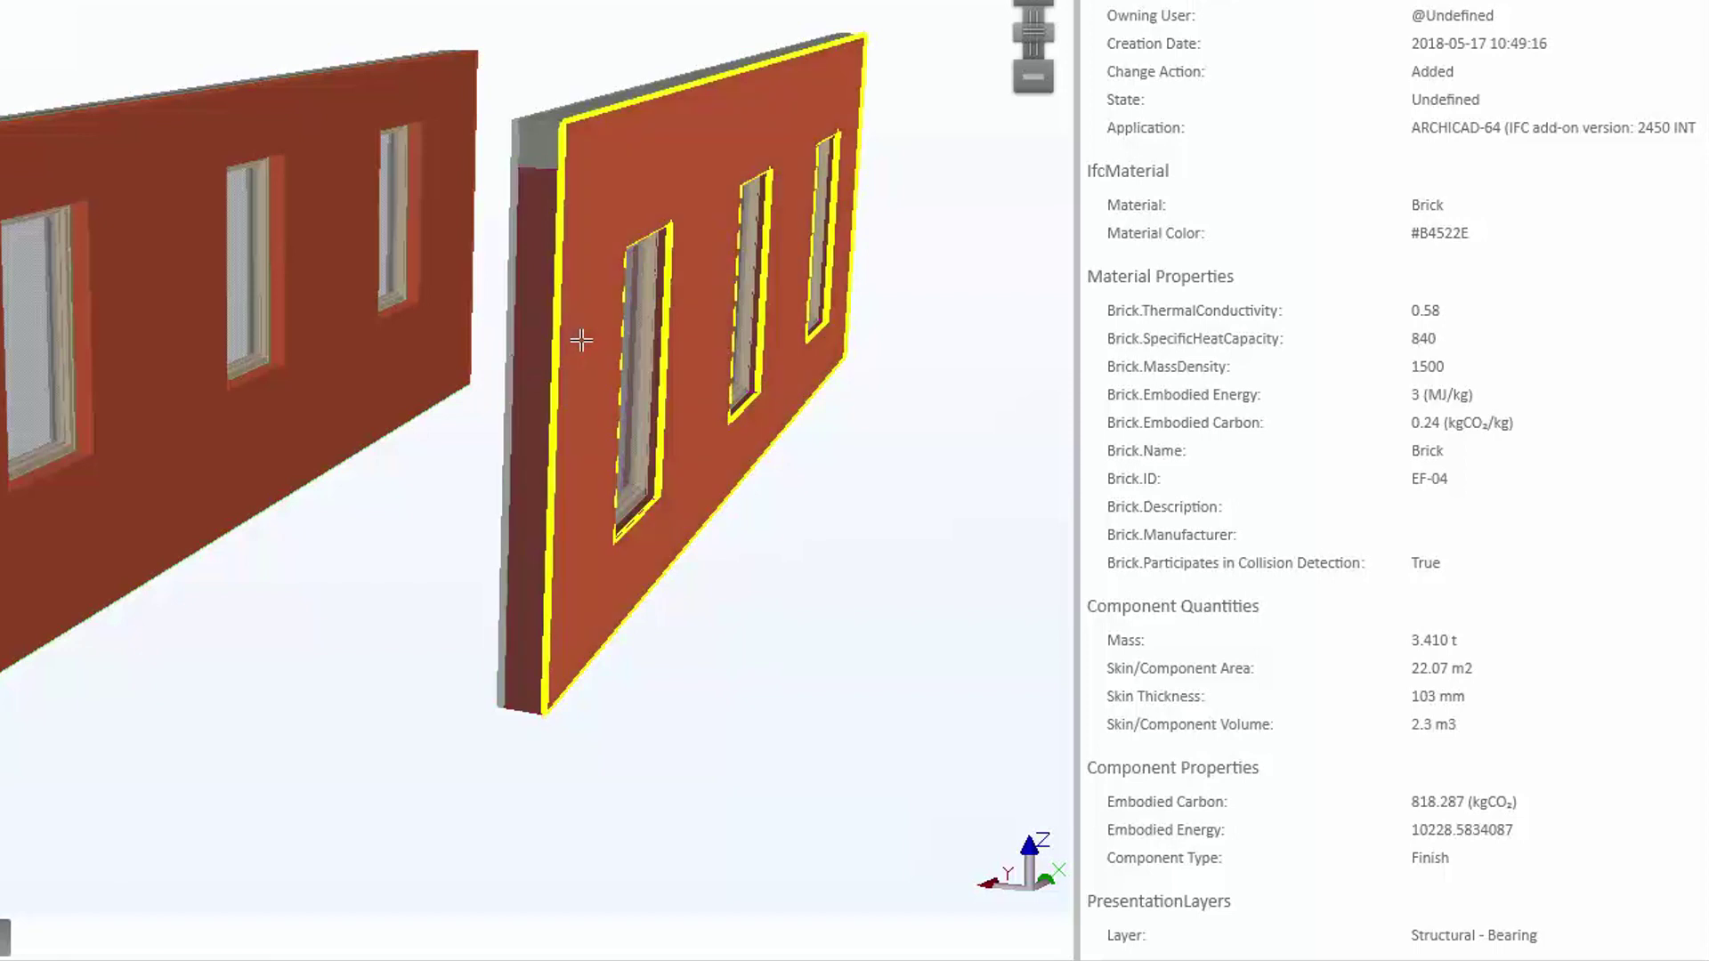
pyautogui.click(562, 281)
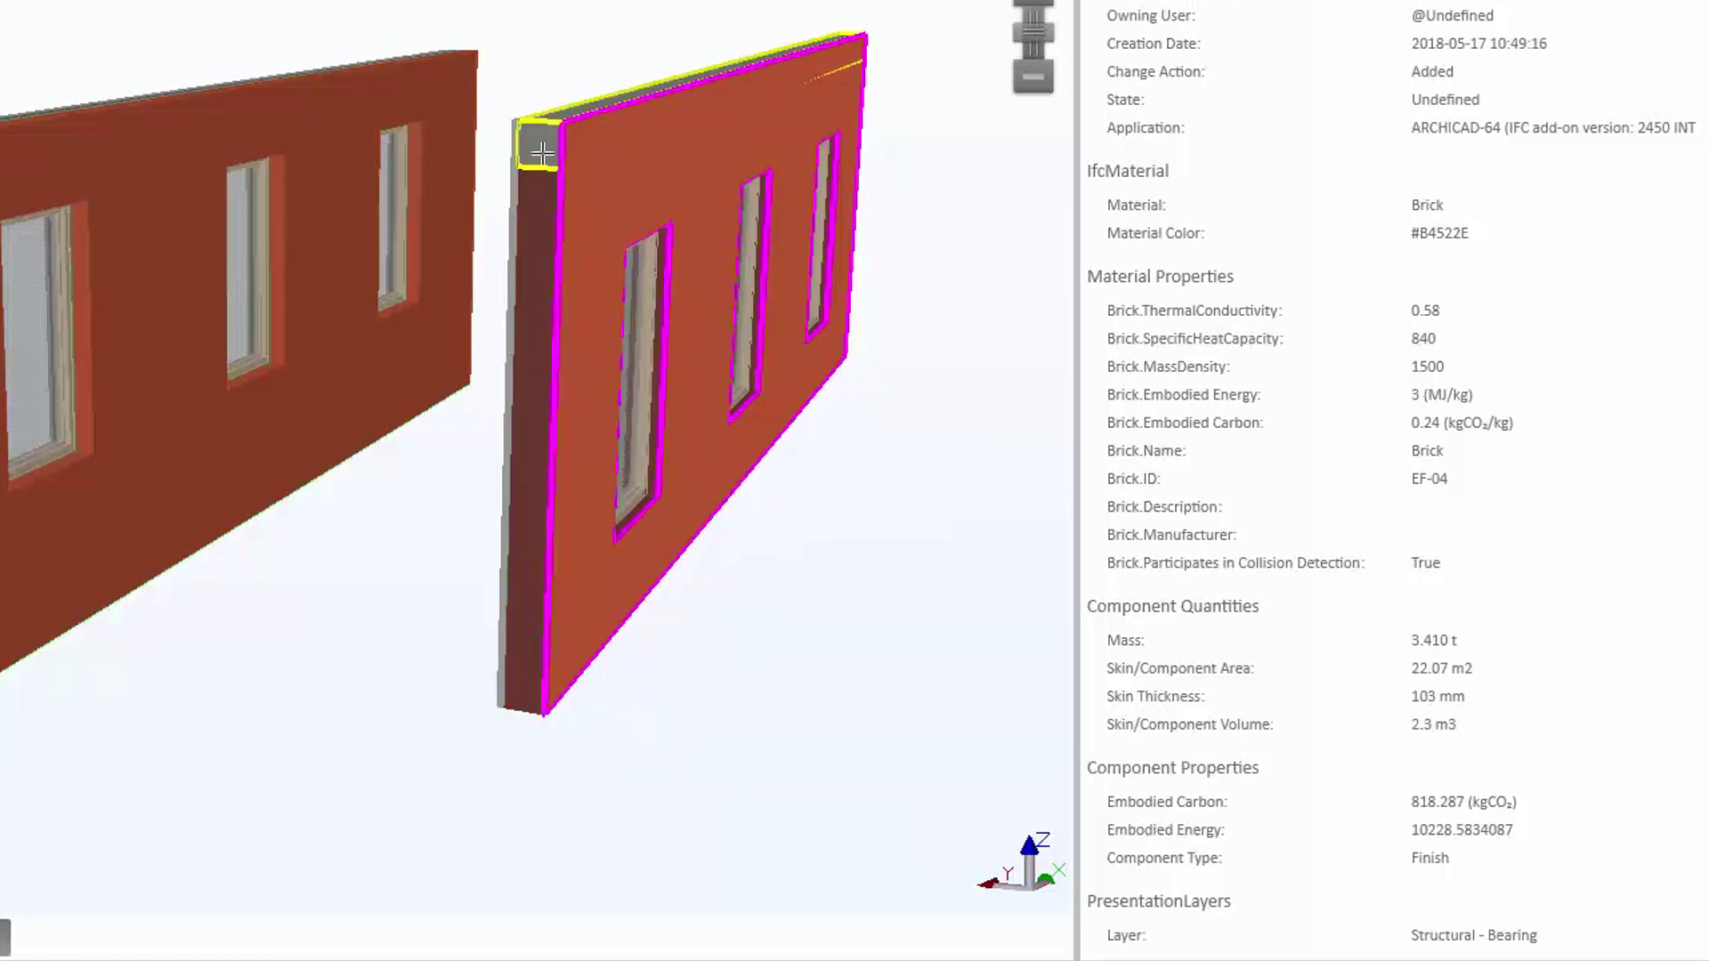
pyautogui.click(542, 152)
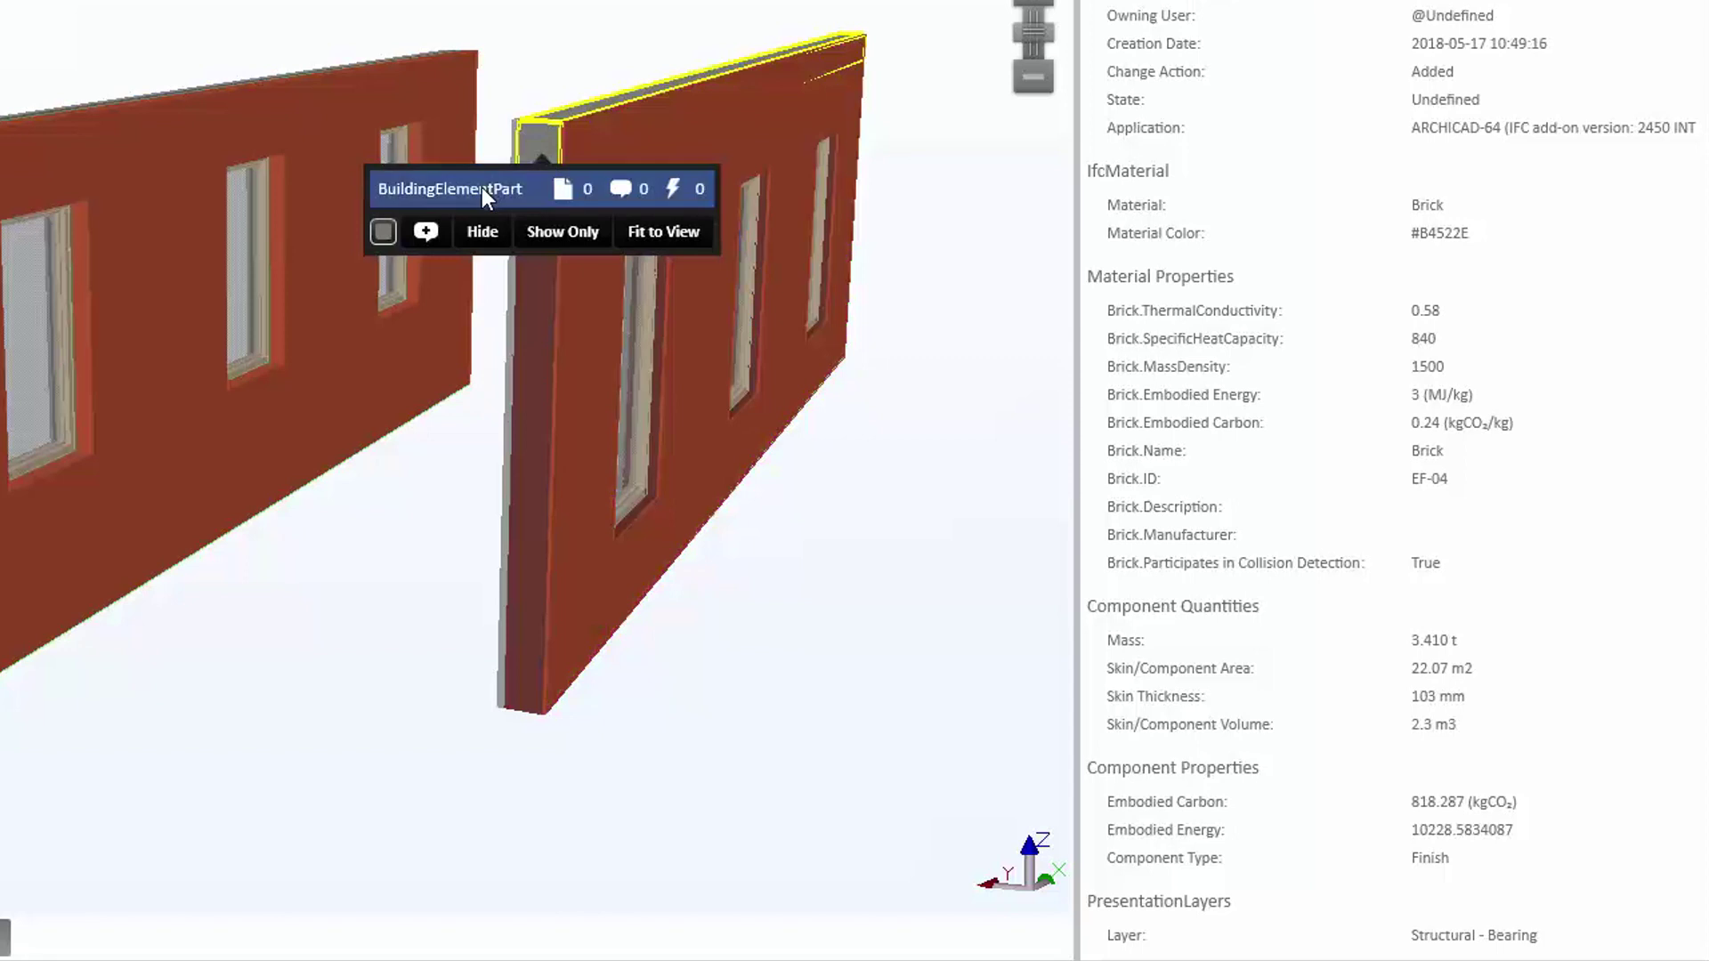
pyautogui.click(482, 187)
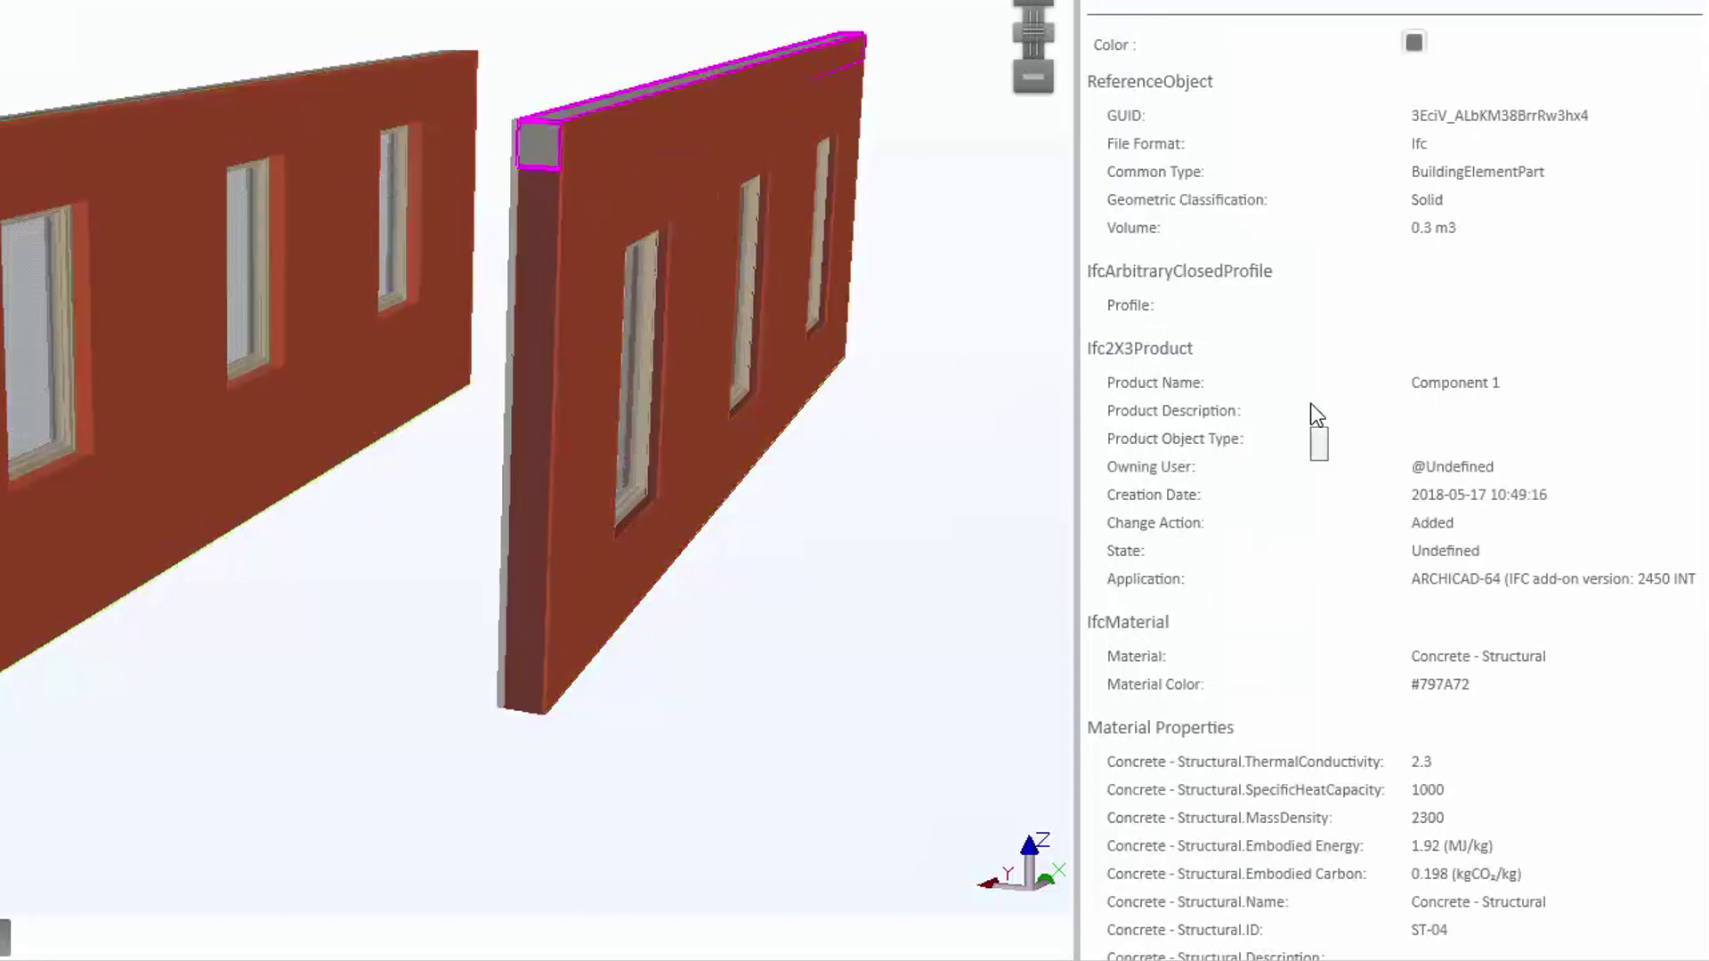
pyautogui.scroll(-1, 1310, 403)
pyautogui.scroll(-2, 1310, 403)
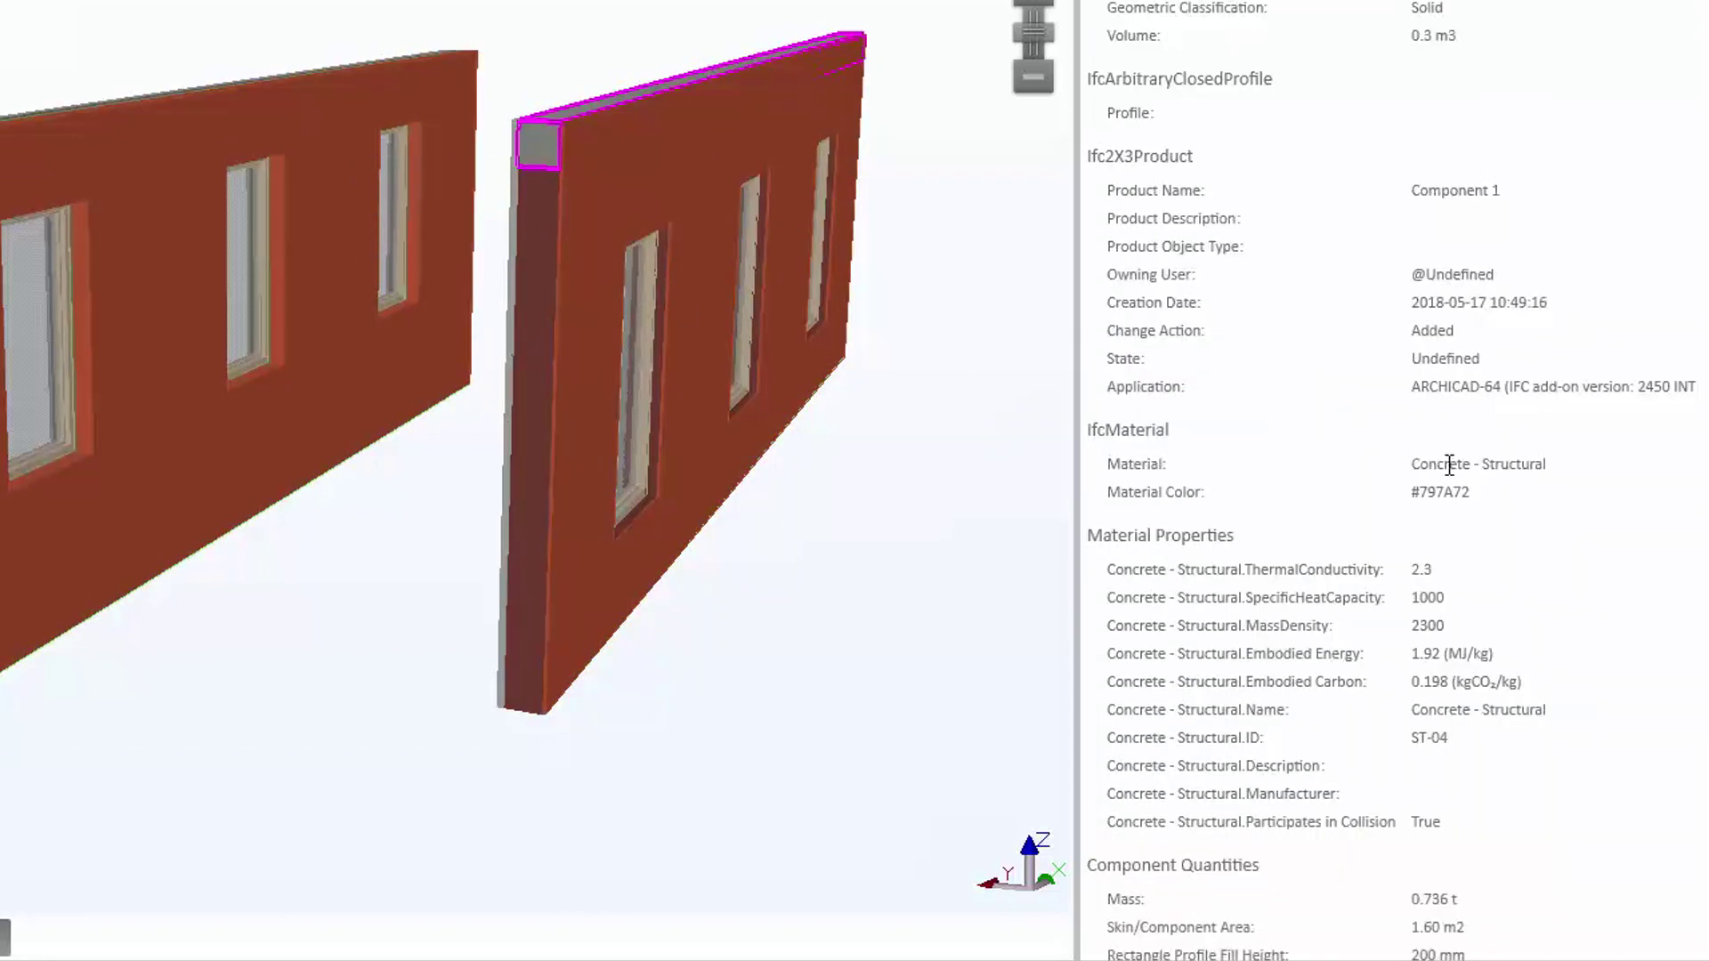
pyautogui.scroll(-3, 1468, 461)
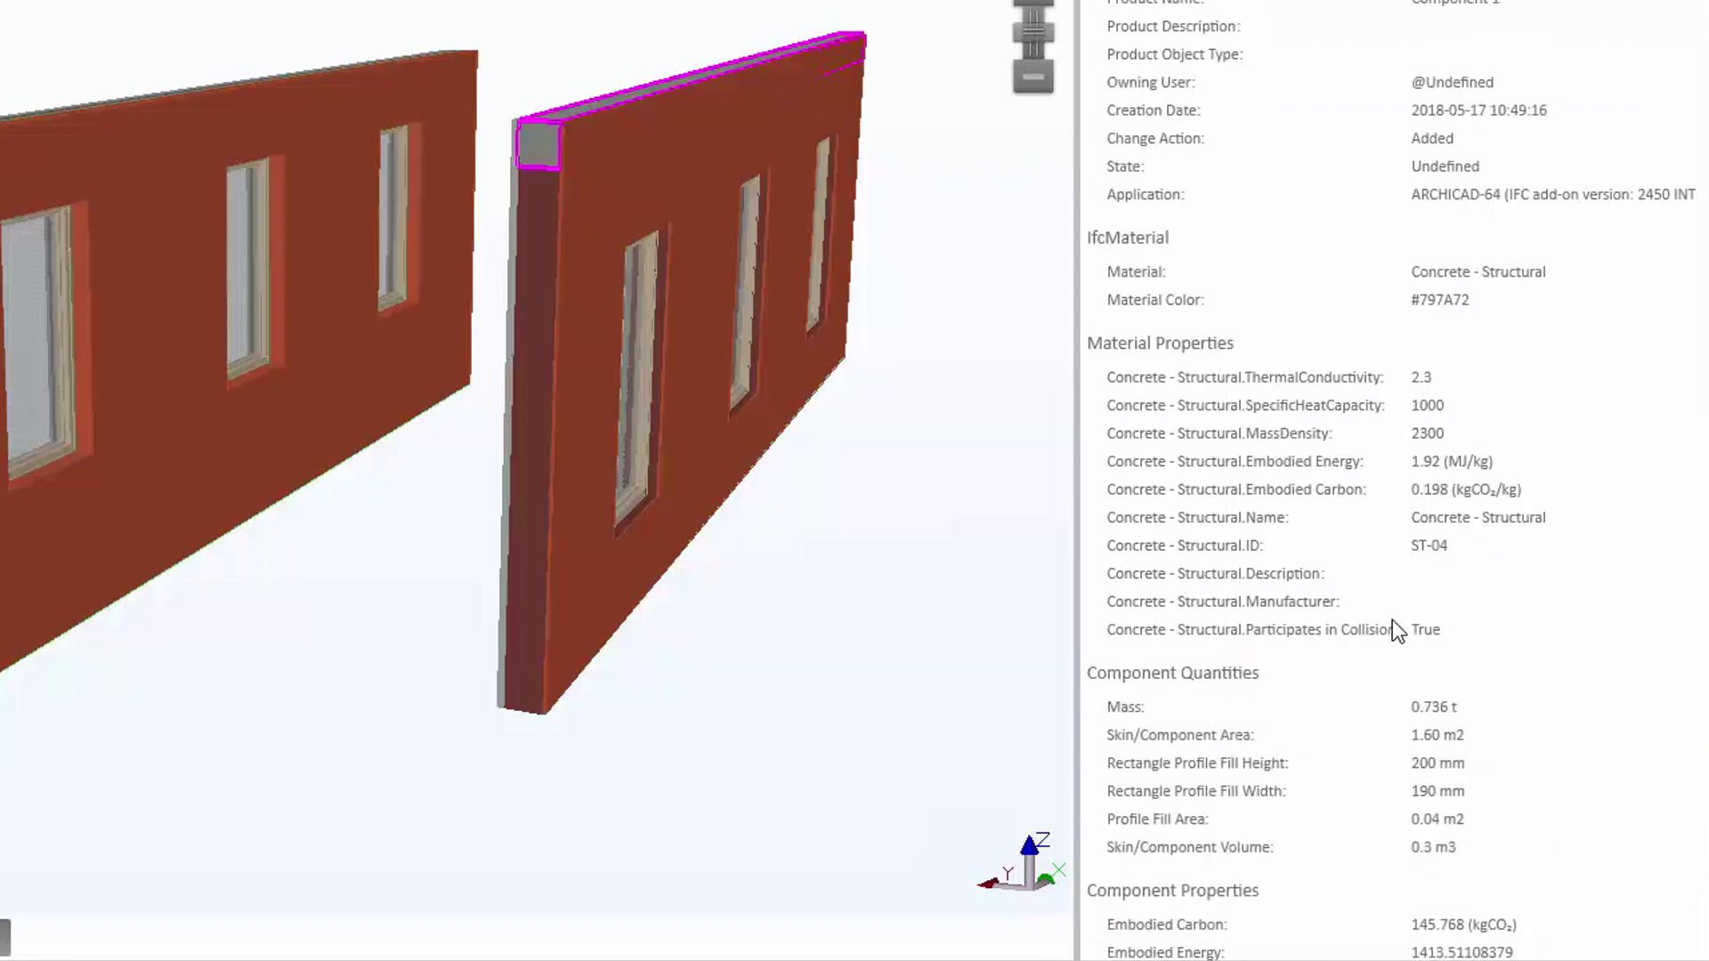
pyautogui.scroll(-2, 1397, 634)
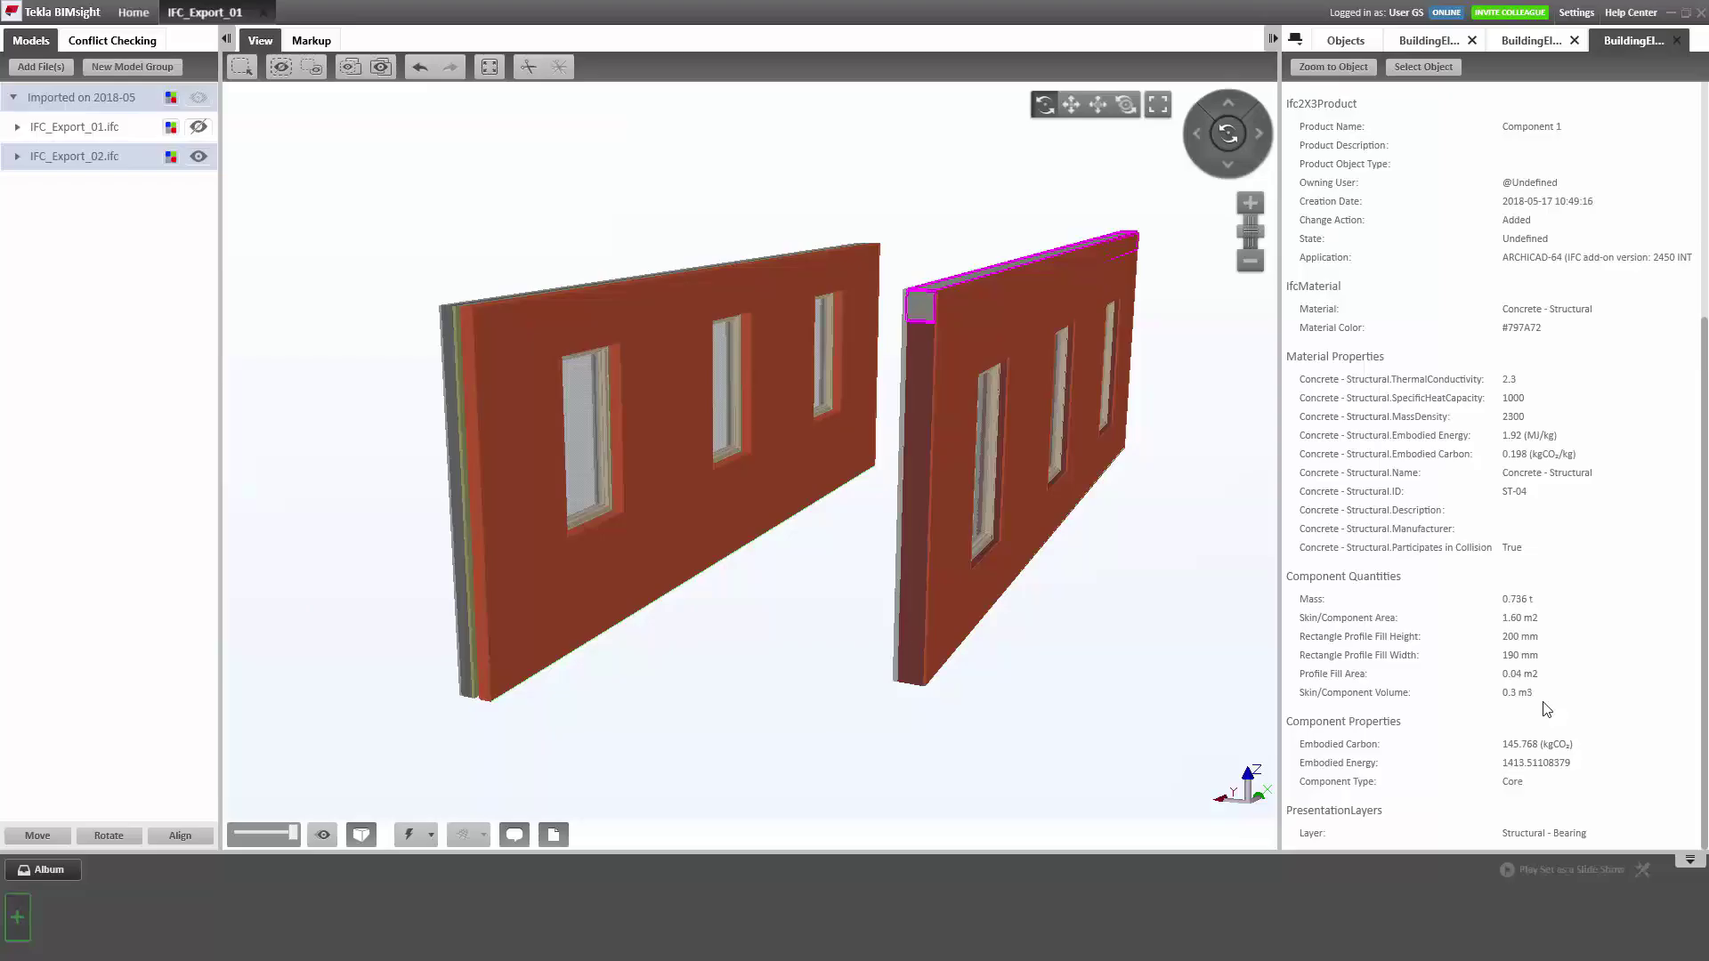
pyautogui.click(1133, 645)
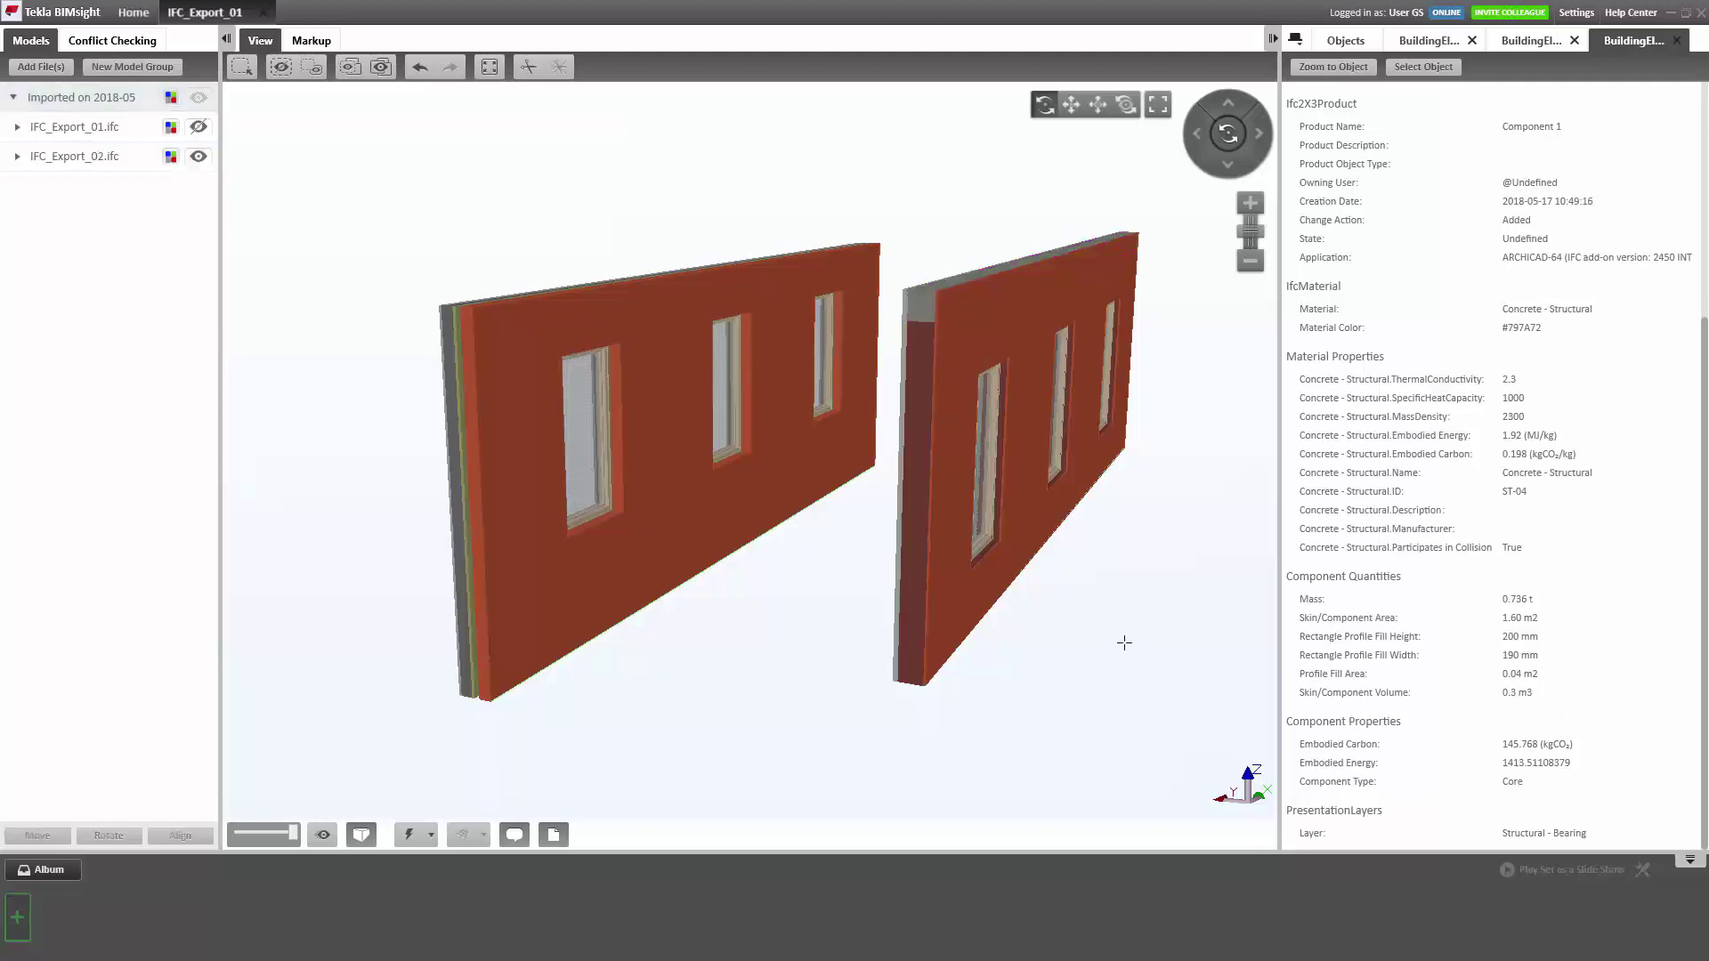